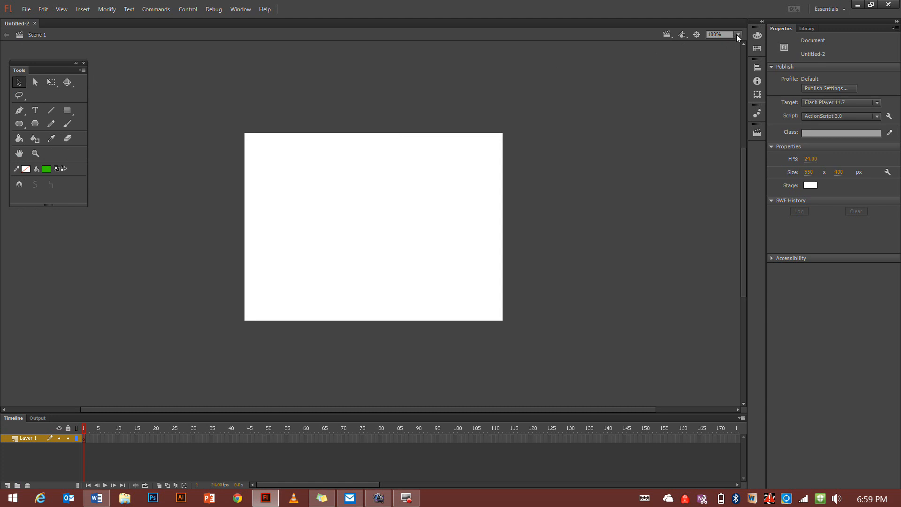
Set the stage magnification to 200% and move the floating Tools panel beside the stage's right edge.
left_click(739, 35)
left_click(726, 108)
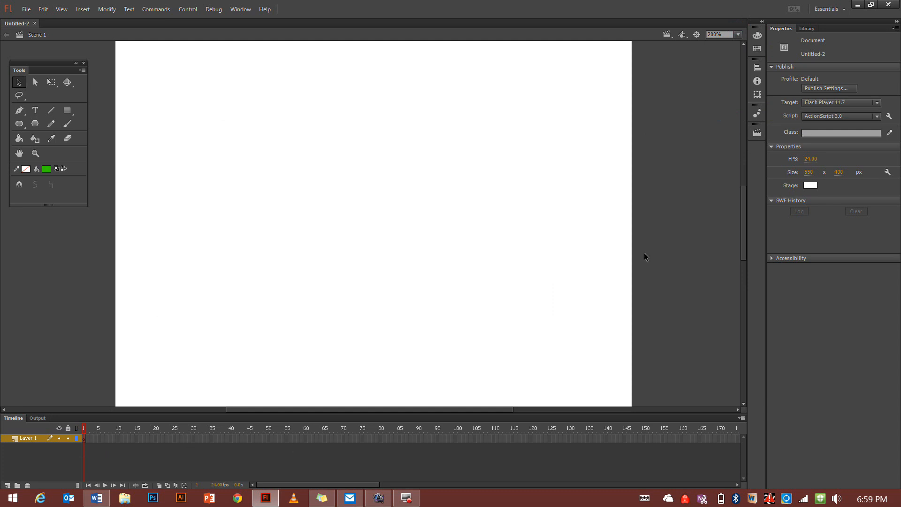
left_click(806, 30)
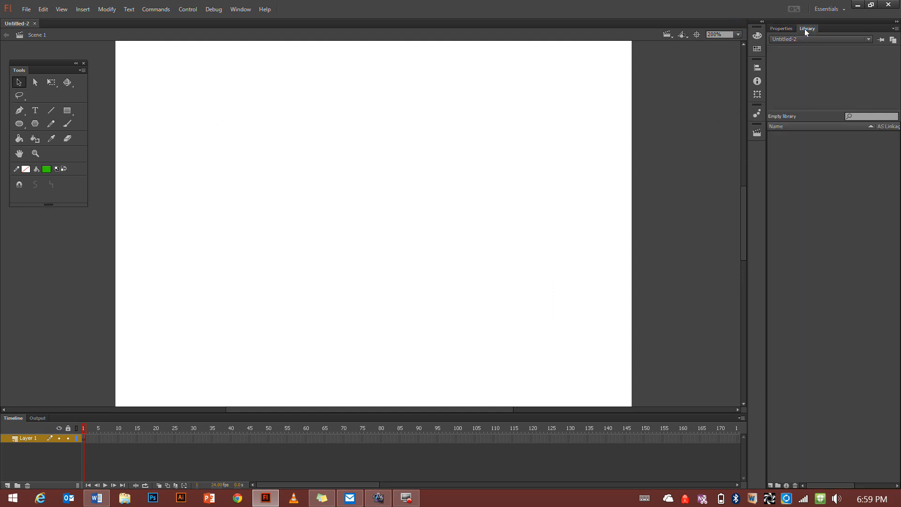
left_click(781, 29)
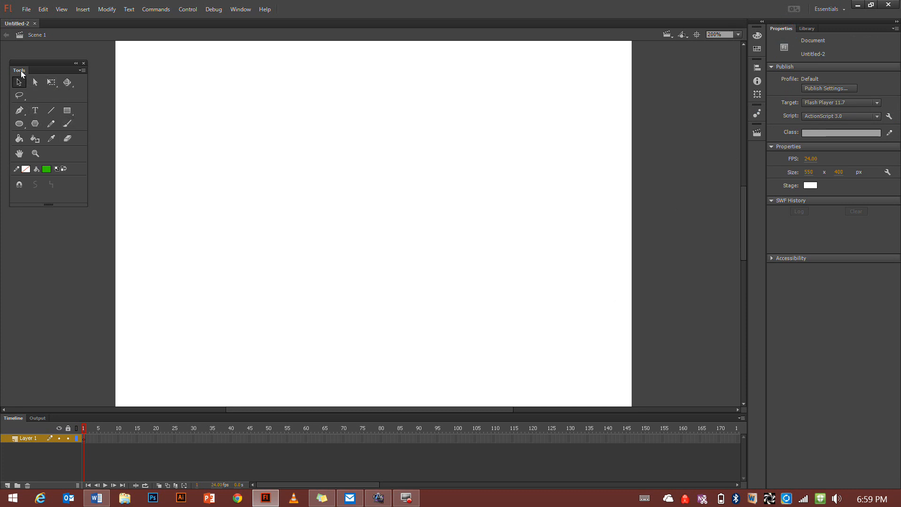
left_click_drag(21, 74, 660, 77)
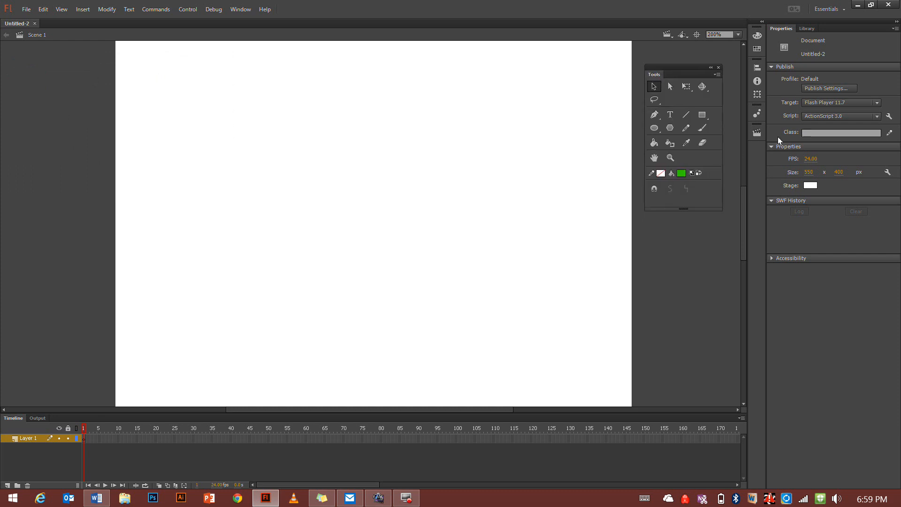
Look at the colors available for the stage background without choosing a new one.
left_click(810, 185)
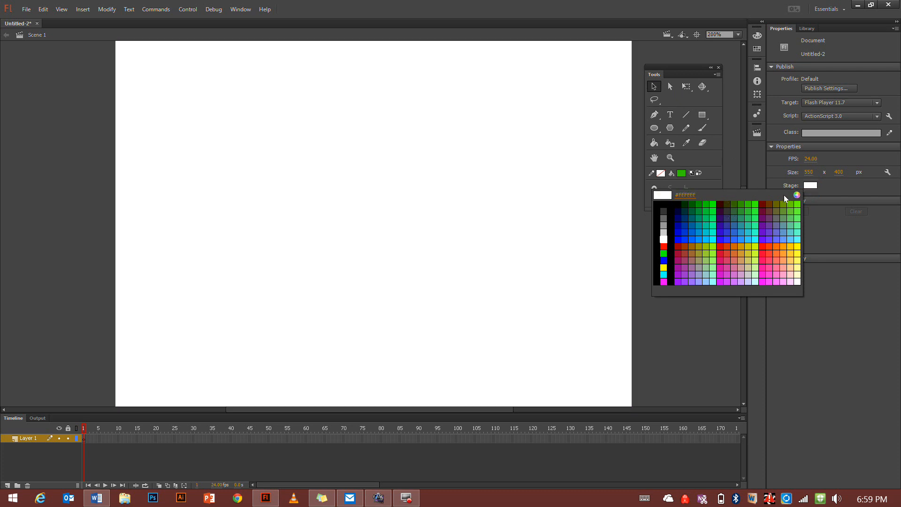
left_click(812, 185)
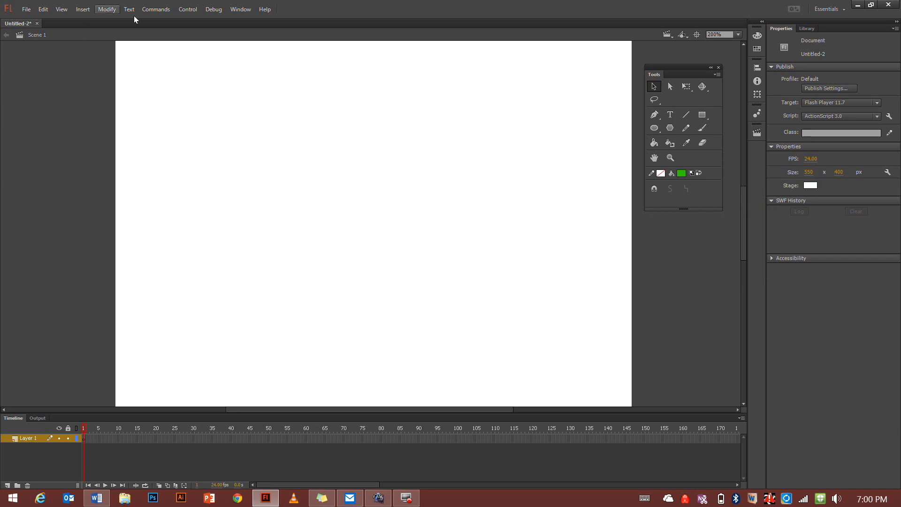
Create a new Graphic symbol named "butterfly" in the library root.
left_click(87, 13)
left_click(94, 18)
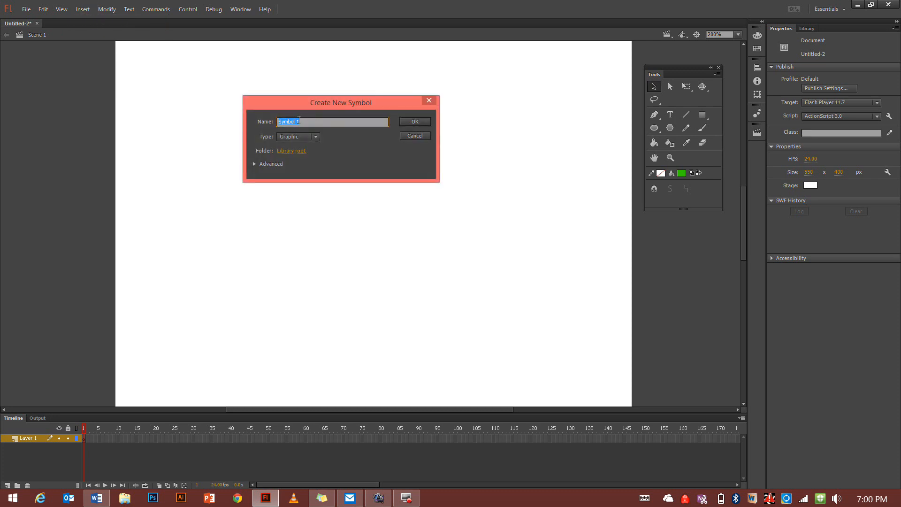
type("butterfly")
left_click(285, 137)
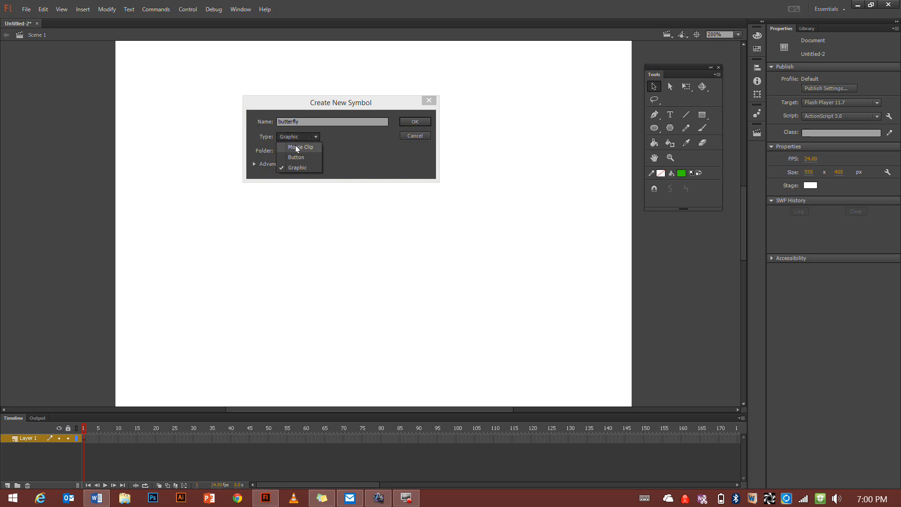
left_click(296, 147)
left_click(310, 140)
left_click(309, 168)
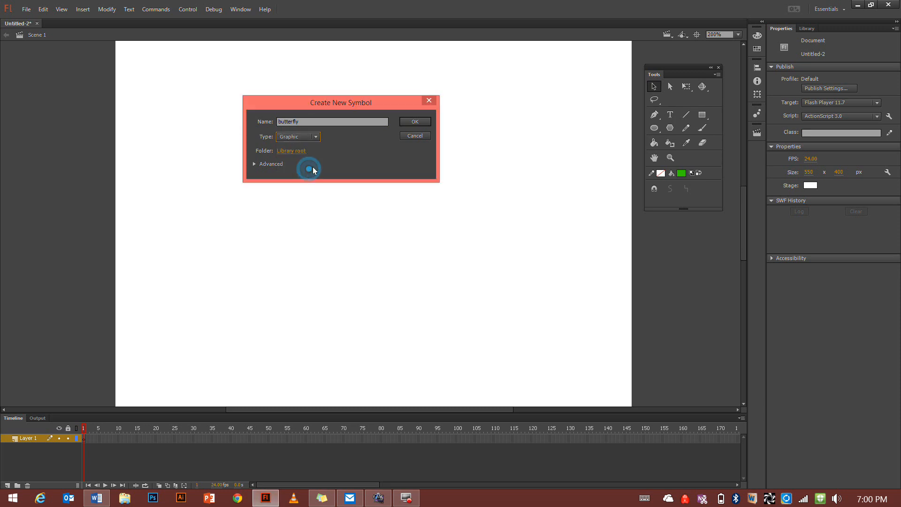
left_click(402, 123)
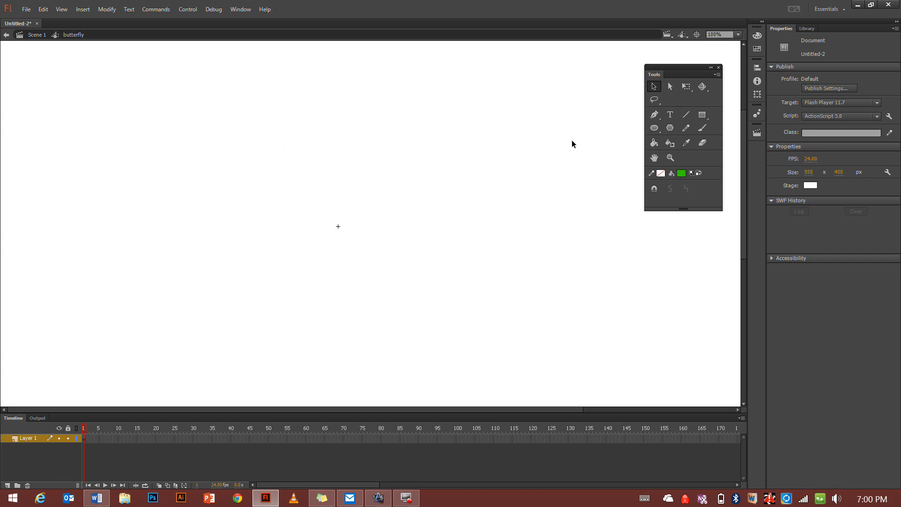
Show the Library and switch between Scene 1 and the butterfly symbol, finishing inside the symbol.
left_click(809, 29)
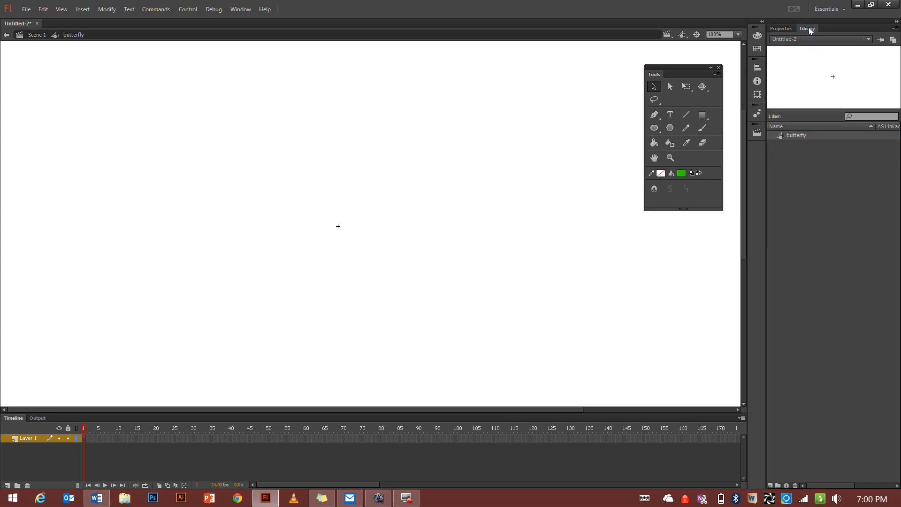
left_click(31, 35)
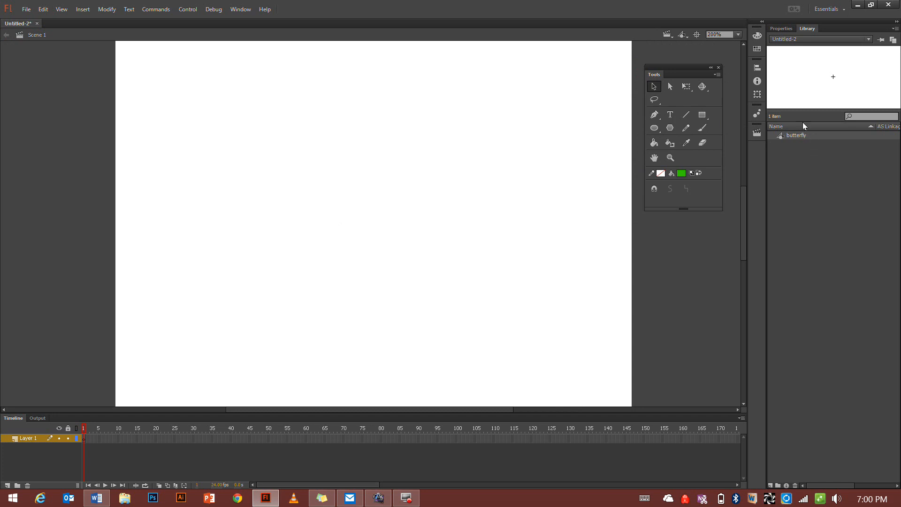
double_click(779, 138)
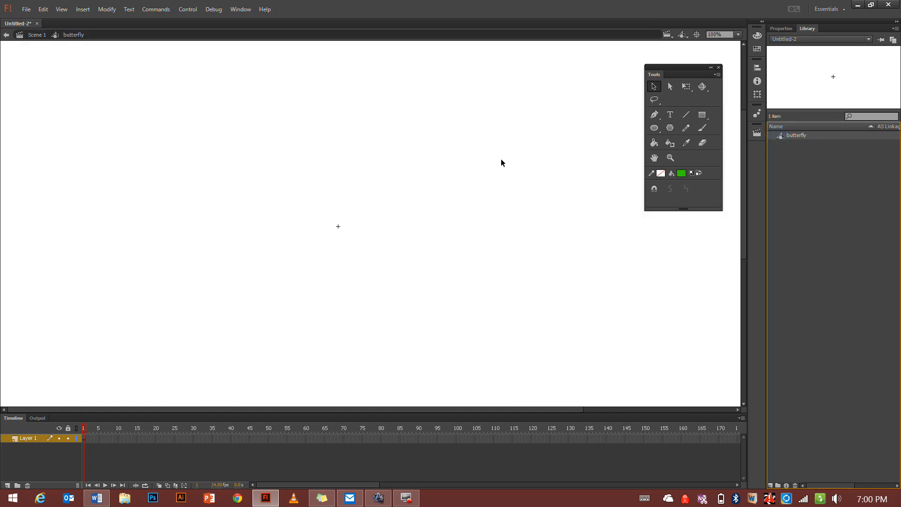
left_click(34, 35)
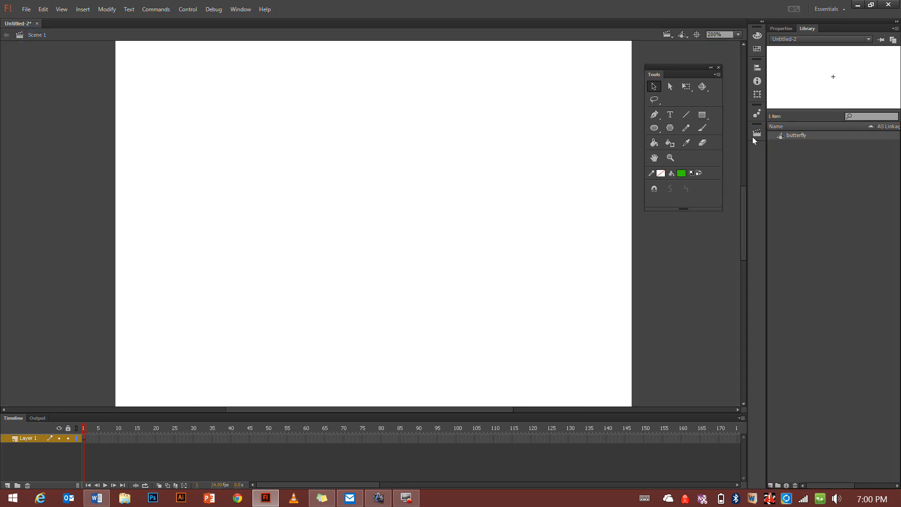
double_click(780, 136)
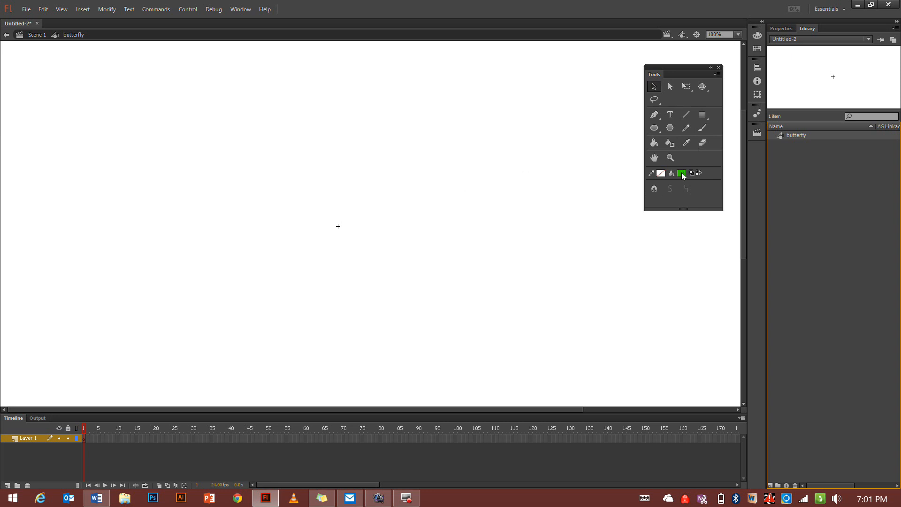
Choose the Brush tool and set the stroke color to blue.
left_click(701, 129)
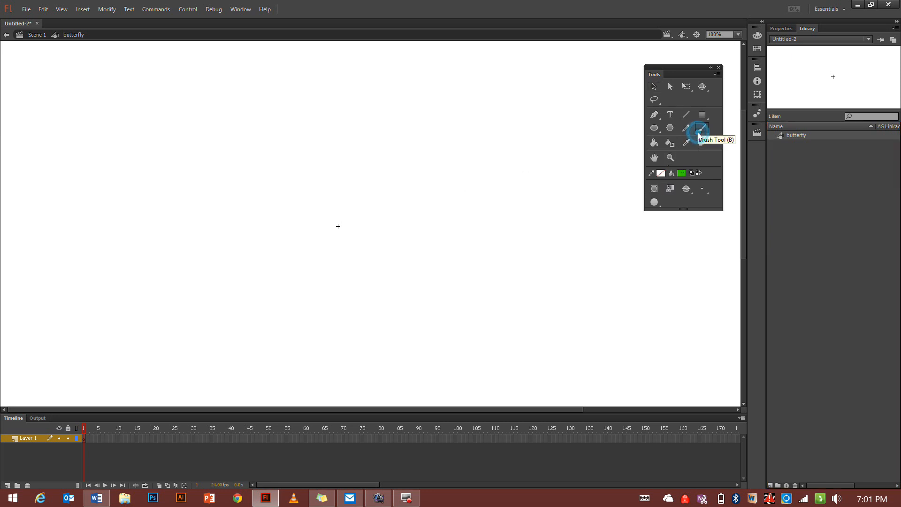
left_click(661, 173)
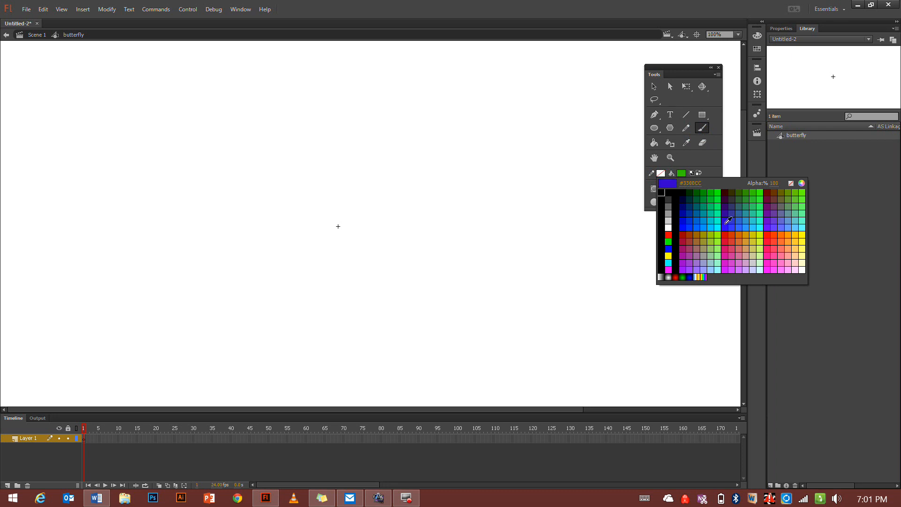
left_click(699, 228)
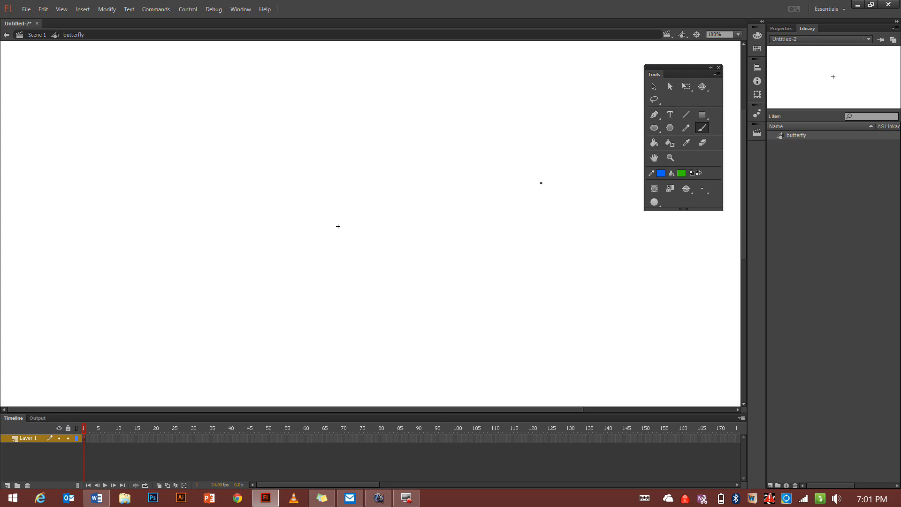
Enlarge the brush, paint a green dot near the symbol's registration point, and center the stage.
left_click(706, 195)
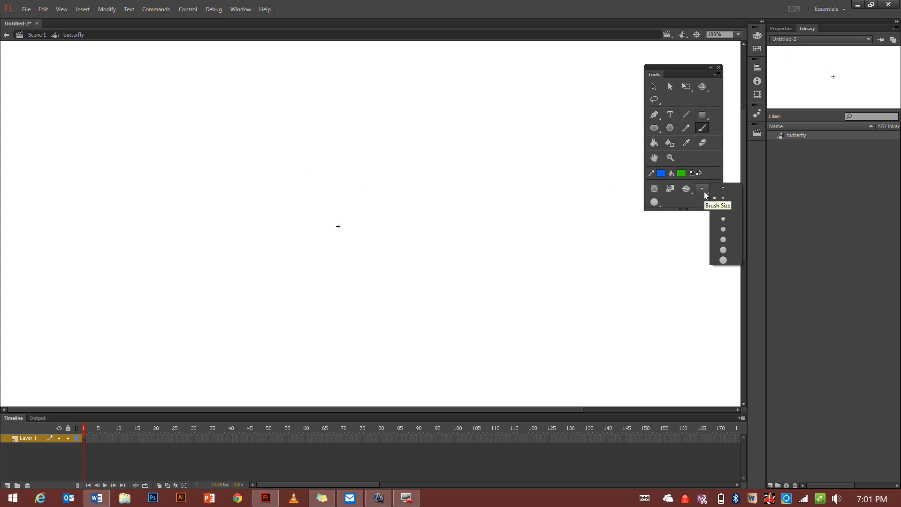
left_click(718, 220)
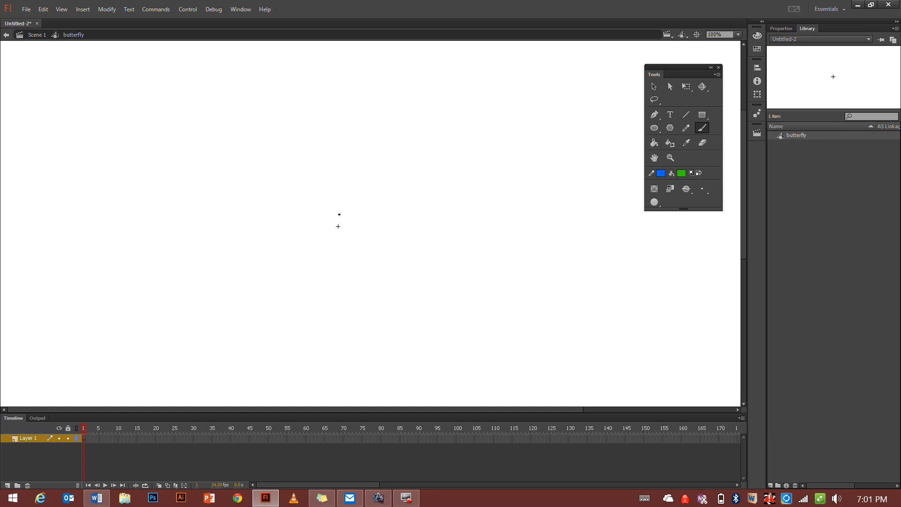
key("bracketright")
key("bracketright")
key("bracketright")
key("bracketright")
key("bracketright")
key("bracketleft")
key("bracketleft")
key("bracketleft")
left_click(344, 217)
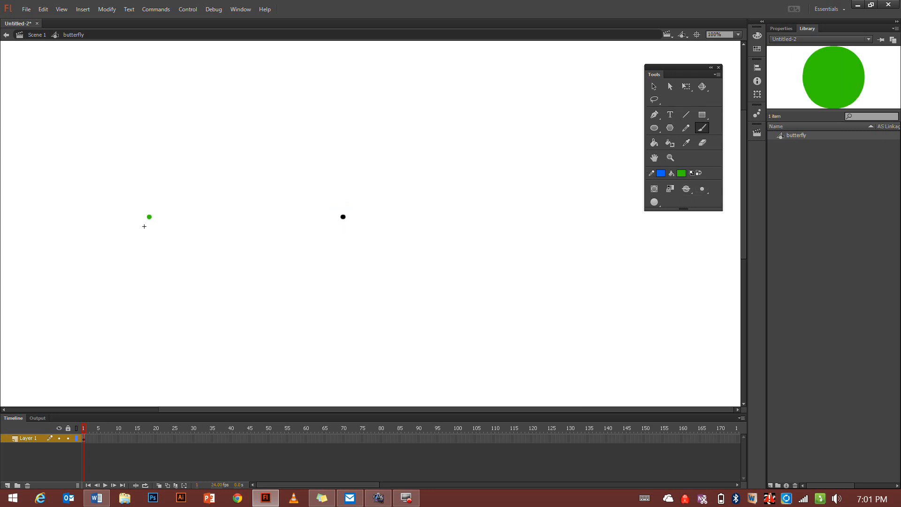
left_click(697, 34)
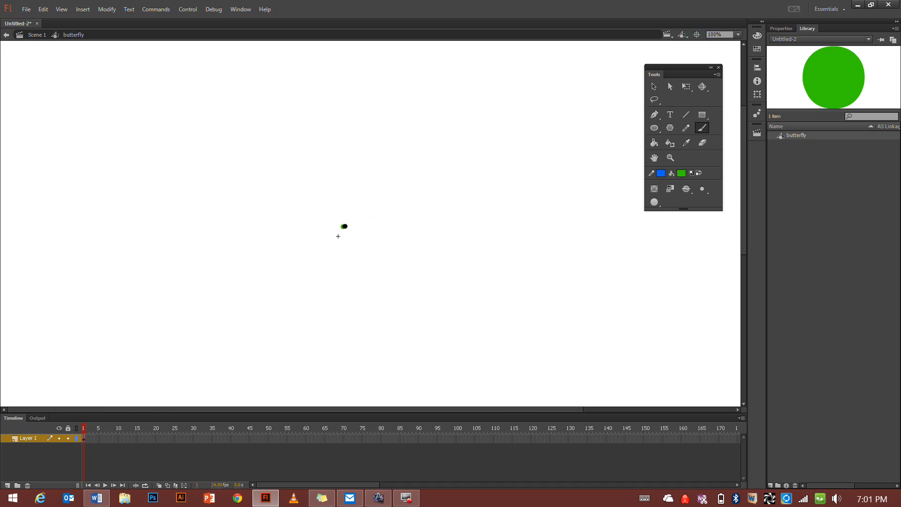
Paint the butterfly's right pair of wings as a green brush outline, undoing the trial outline and the left wings.
mouse_move(345, 226)
left_mouse_down()
mouse_move(352, 206)
mouse_move(378, 201)
mouse_move(385, 222)
mouse_move(357, 234)
mouse_move(370, 237)
mouse_move(378, 262)
mouse_move(355, 254)
mouse_move(320, 203)
mouse_move(307, 206)
mouse_move(310, 224)
mouse_move(326, 230)
mouse_move(318, 236)
mouse_move(340, 367)
mouse_move(430, 384)
left_mouse_up()
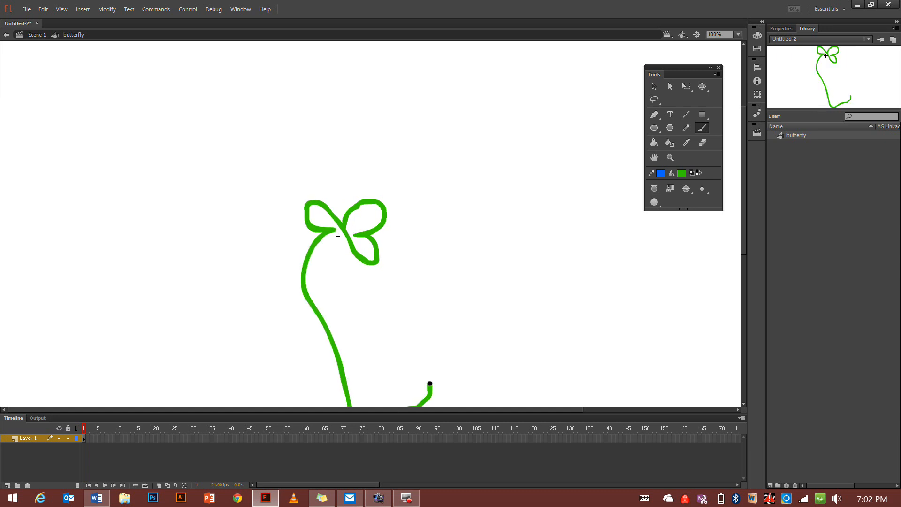
key("ctrl+z")
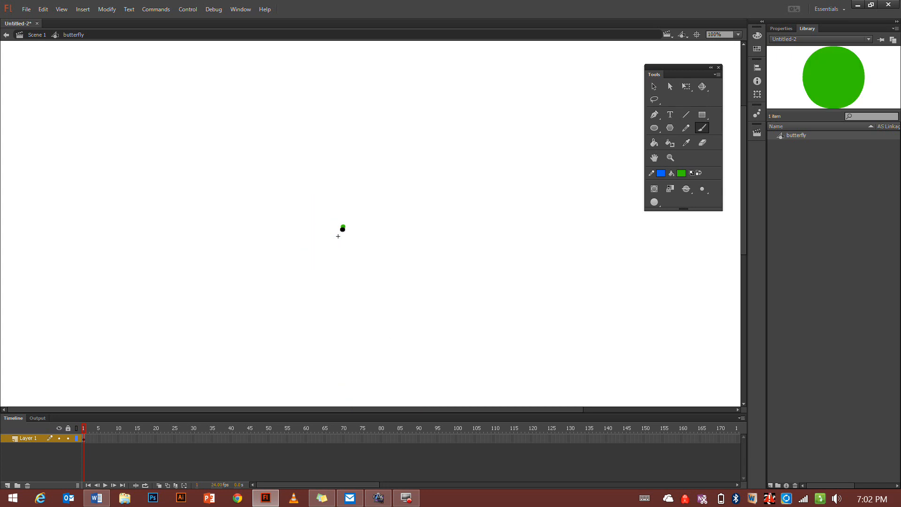
mouse_move(343, 228)
left_mouse_down()
mouse_move(367, 197)
mouse_move(383, 202)
mouse_move(371, 230)
mouse_move(349, 233)
mouse_move(367, 237)
mouse_move(376, 250)
mouse_move(368, 256)
mouse_move(352, 249)
mouse_move(324, 196)
mouse_move(309, 200)
mouse_move(306, 218)
mouse_move(339, 229)
mouse_move(329, 231)
mouse_move(322, 255)
mouse_move(346, 229)
left_mouse_up()
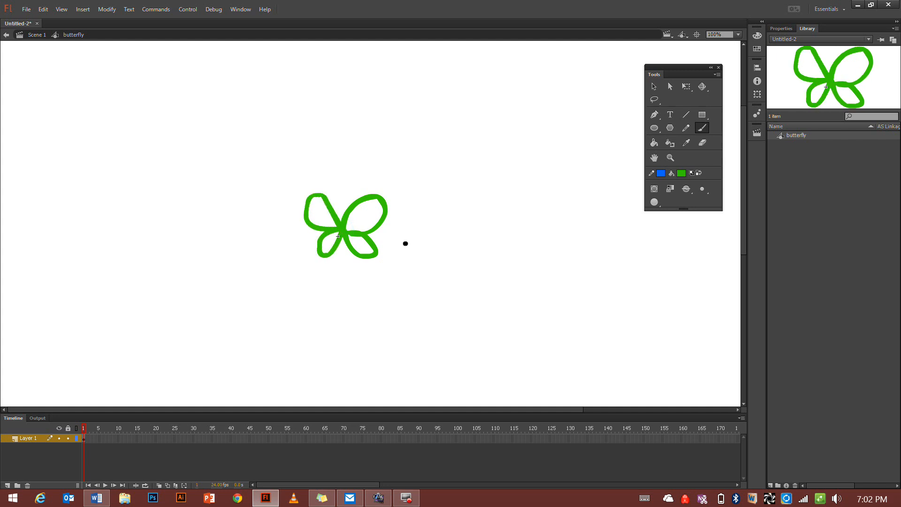
key("ctrl+z")
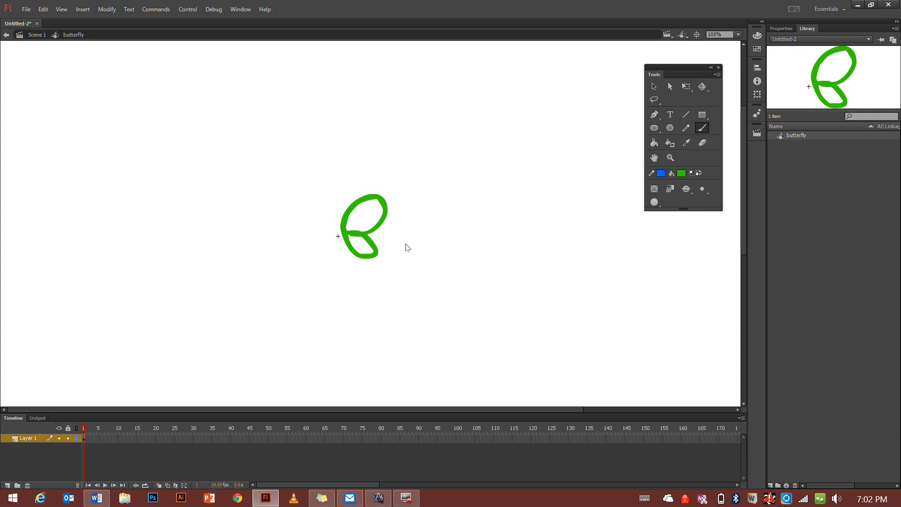
Duplicate the painted wing pair to the left of the original and flip the copy horizontally with Free Transform.
left_click(654, 86)
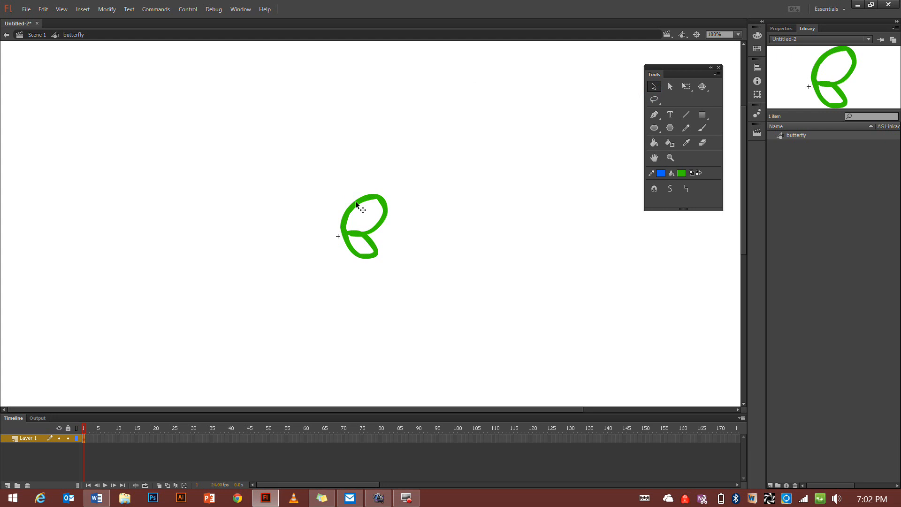
key("ctrl+v")
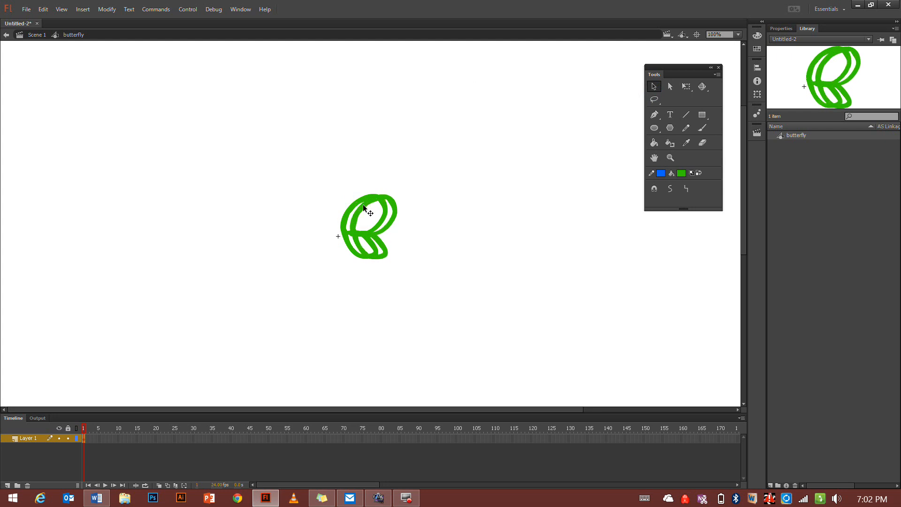
left_click_drag(363, 204, 295, 197)
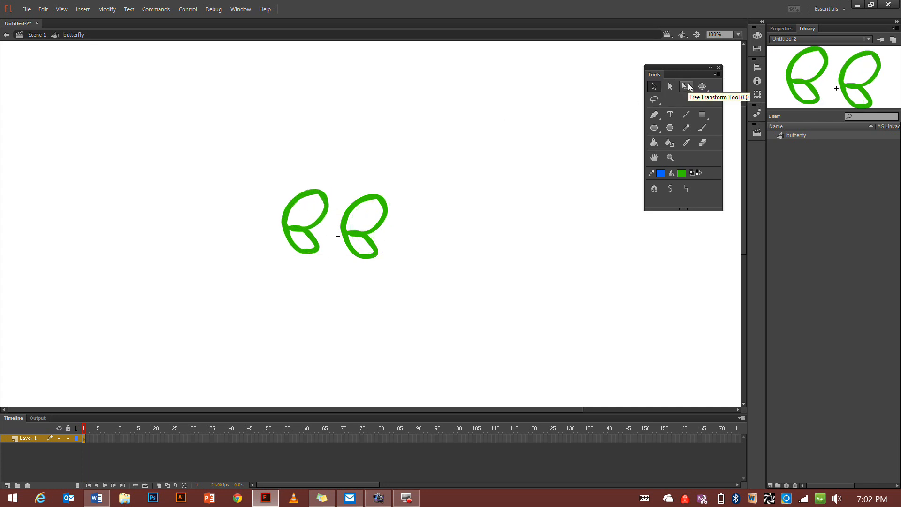
left_click(688, 87)
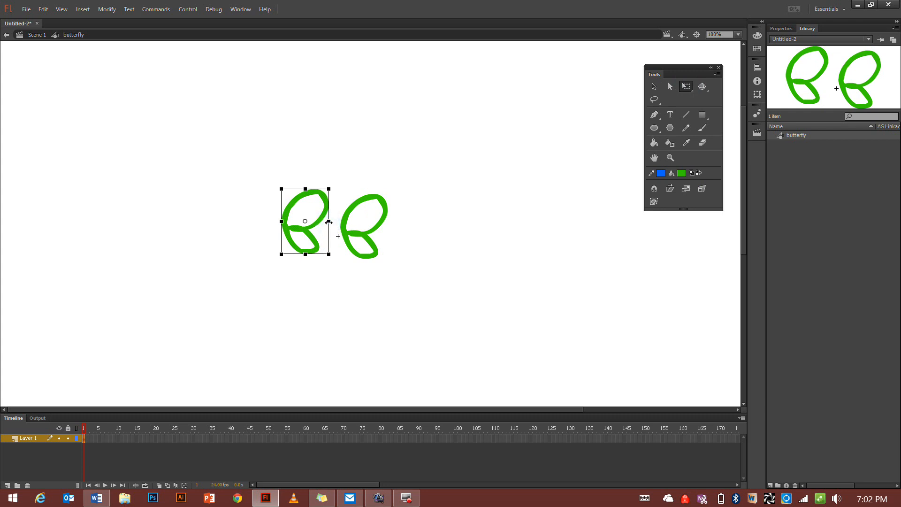
left_click_drag(328, 221, 284, 221)
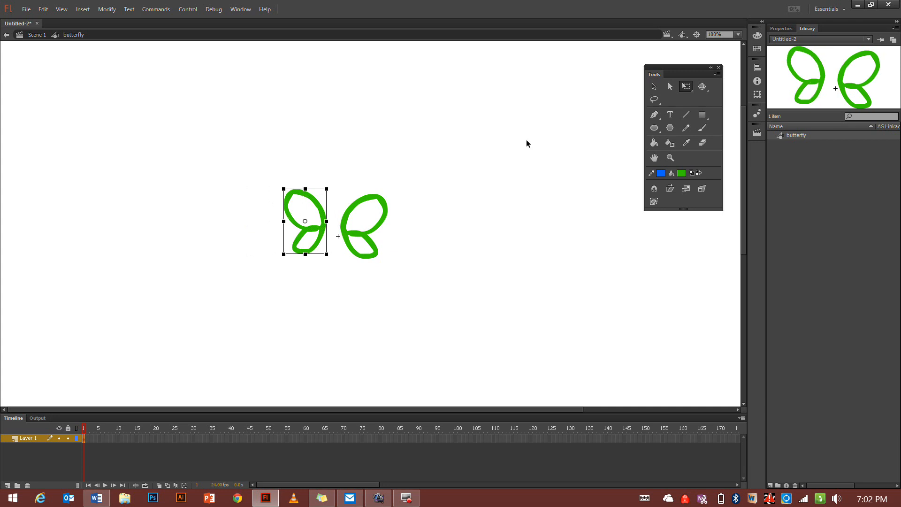
Move the flipped wings against the right pair and nudge them down until both halves line up.
left_click(655, 87)
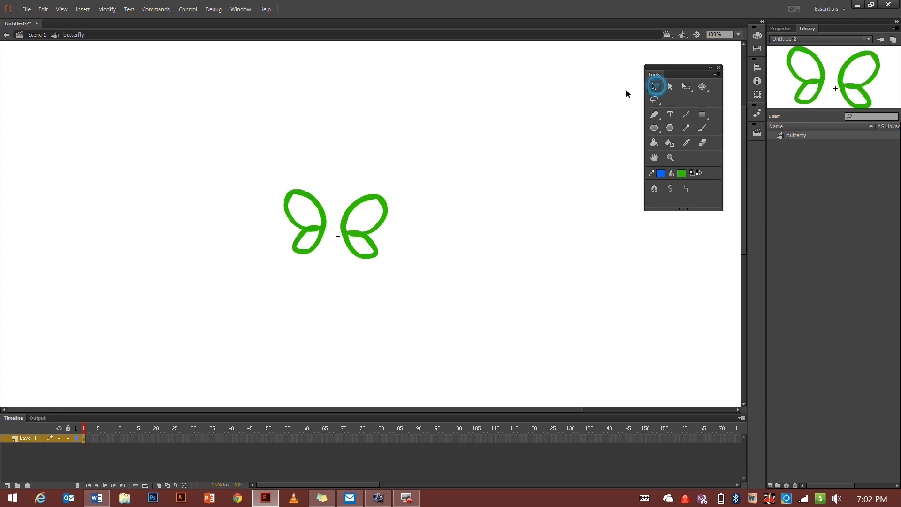
left_click(297, 196)
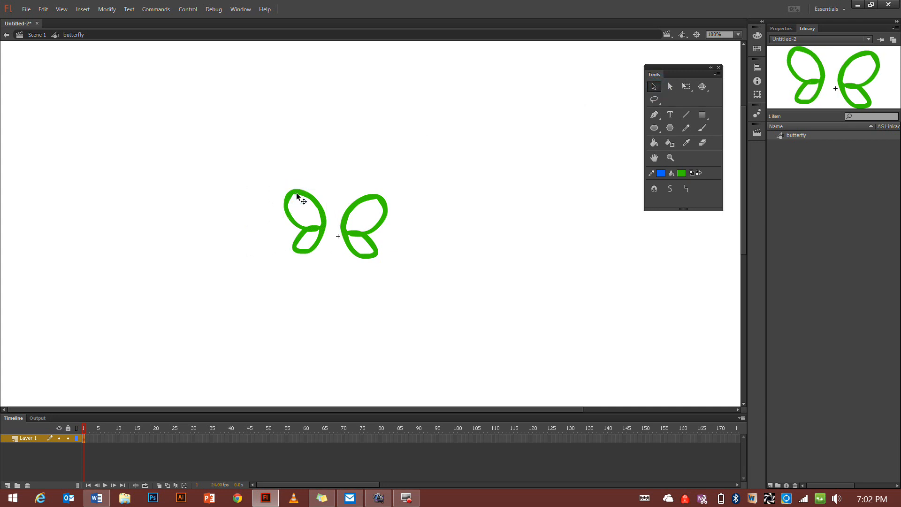
left_click_drag(297, 196, 315, 199)
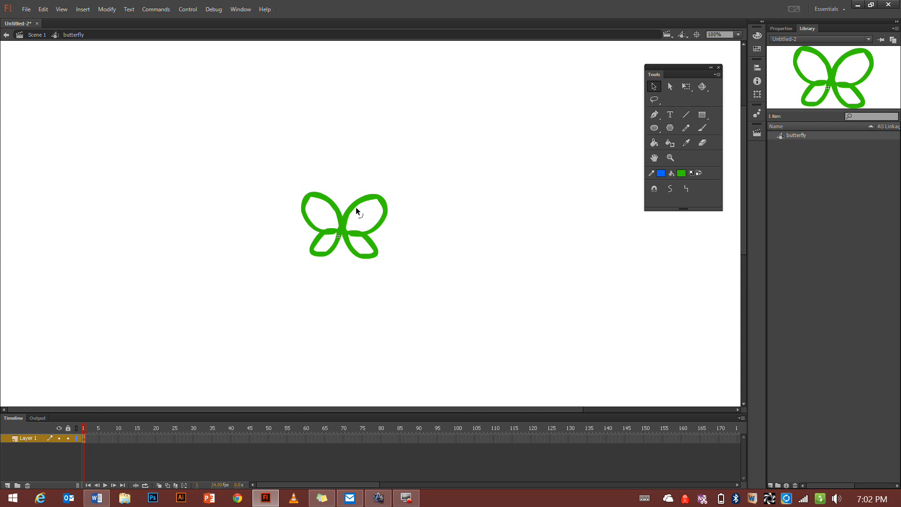
key("Down")
key("Down")
key("Down")
key("Down")
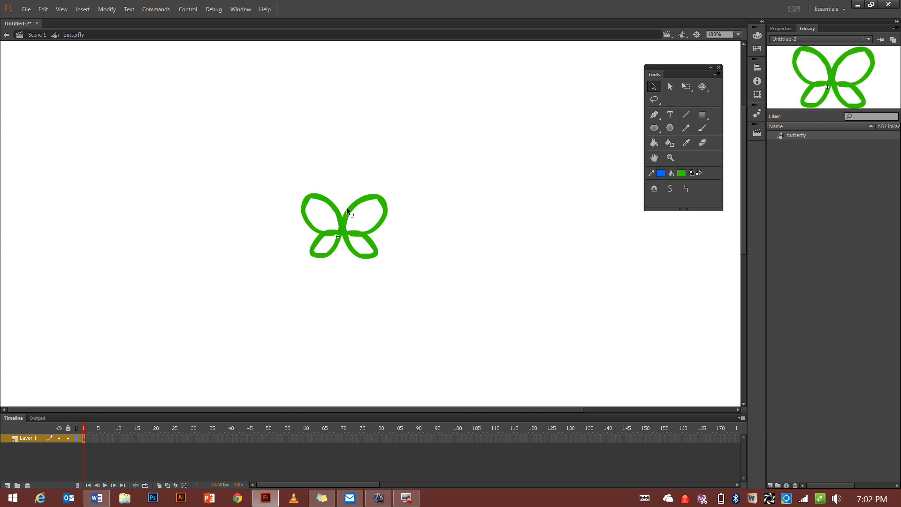
Nudge the flipped left wings slightly right and insert a blank keyframe at frame 2 of Layer 1.
key("Right")
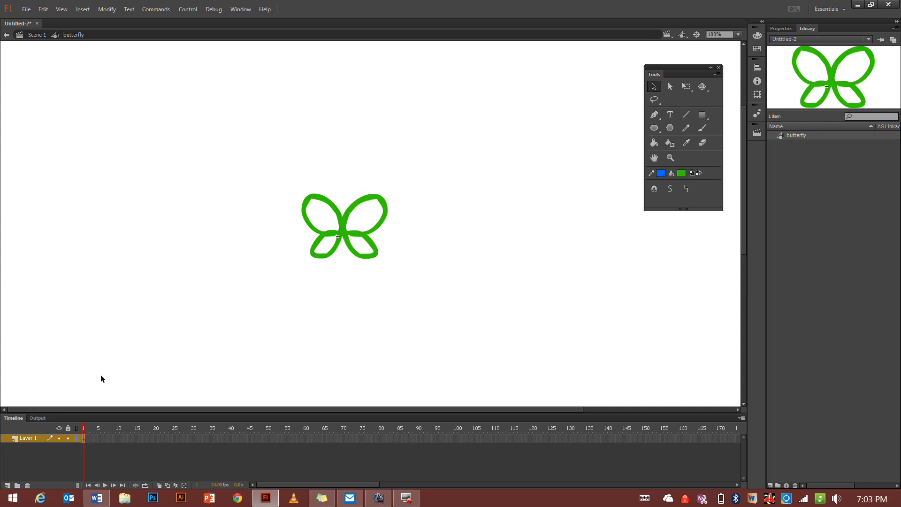
left_click(87, 441)
right_click(87, 442)
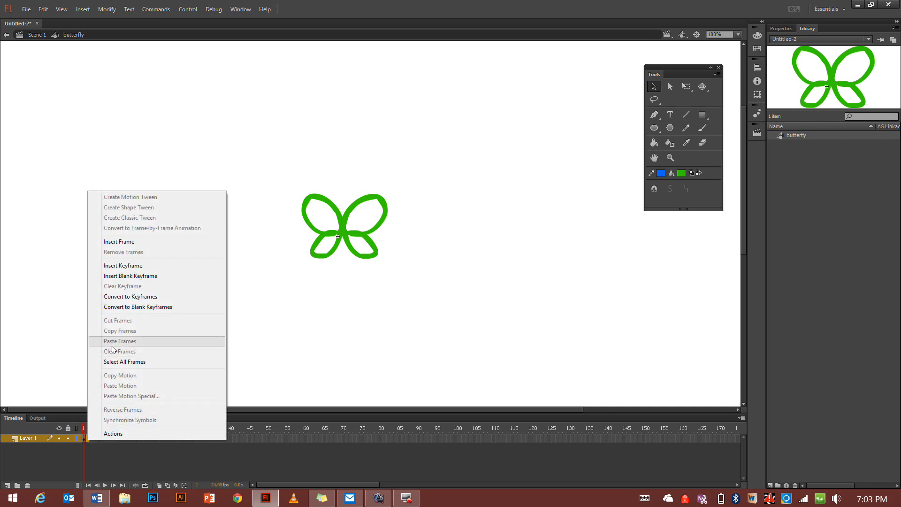
left_click(130, 277)
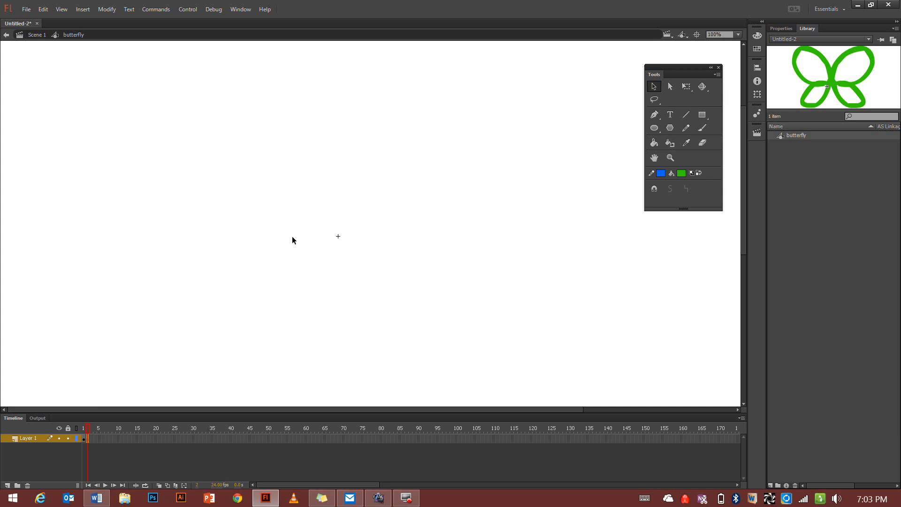
Turn on onion skinning and paint narrower, raised green wing outlines in frame 2, centered over the first frame's butterfly.
left_click(159, 486)
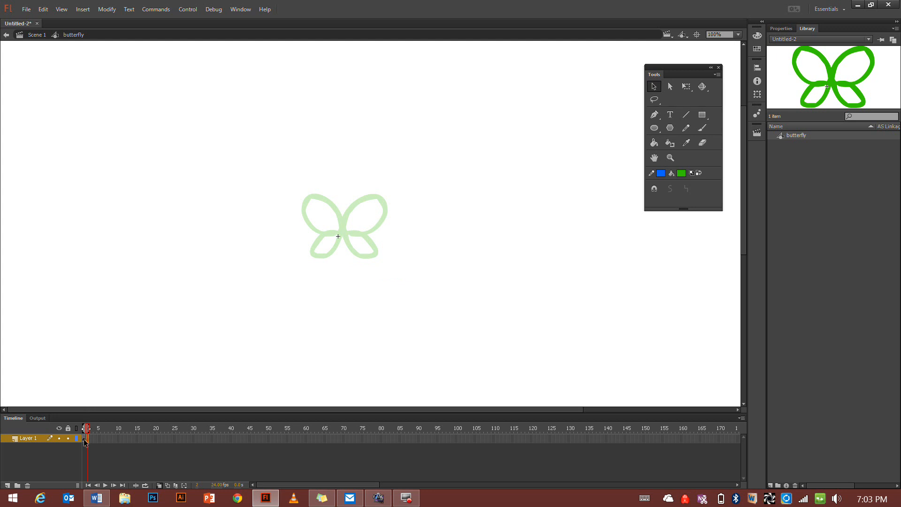
left_click(168, 486)
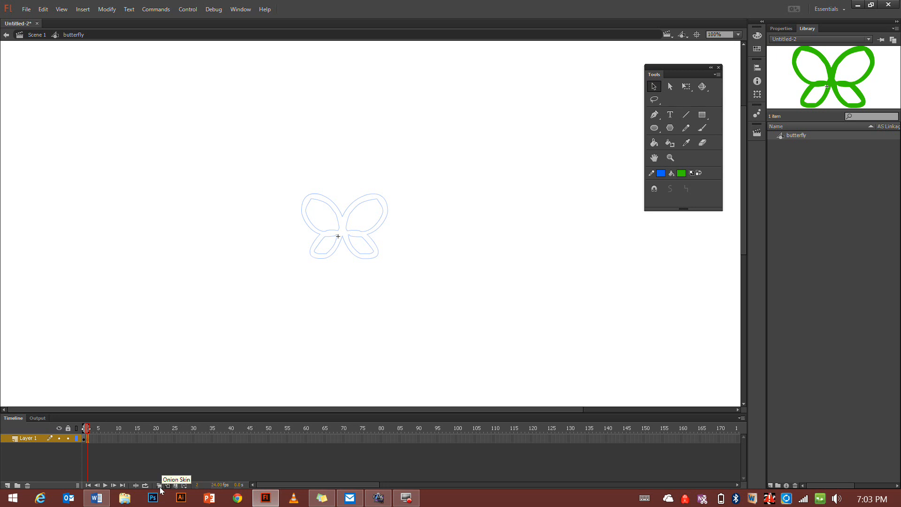
left_click(159, 486)
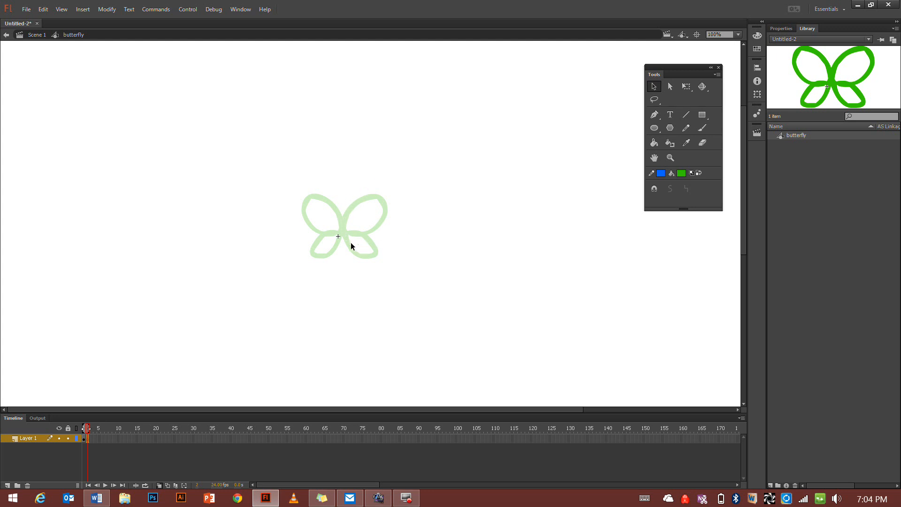
left_click(703, 127)
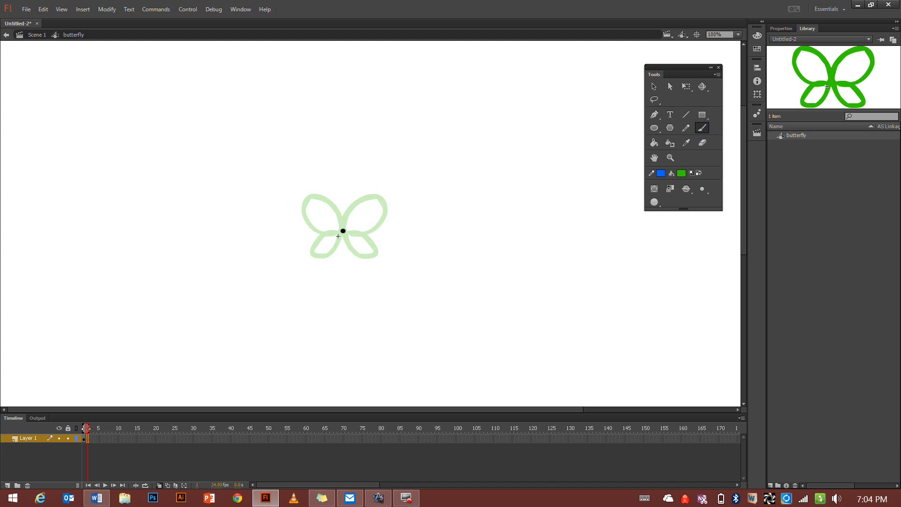
mouse_move(343, 231)
left_mouse_down()
mouse_move(349, 186)
mouse_move(365, 176)
mouse_move(362, 207)
mouse_move(347, 227)
mouse_move(361, 238)
mouse_move(355, 254)
mouse_move(336, 185)
mouse_move(320, 179)
mouse_move(325, 212)
mouse_move(341, 225)
mouse_move(325, 251)
mouse_move(340, 261)
mouse_move(341, 228)
left_mouse_up()
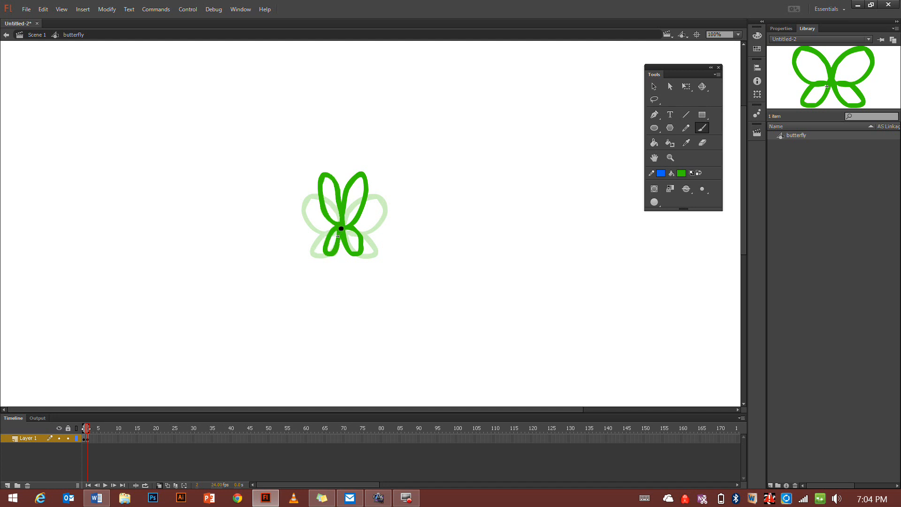
Compare the drawings in frames 1 and 2 and turn off onion skinning.
left_click(84, 439)
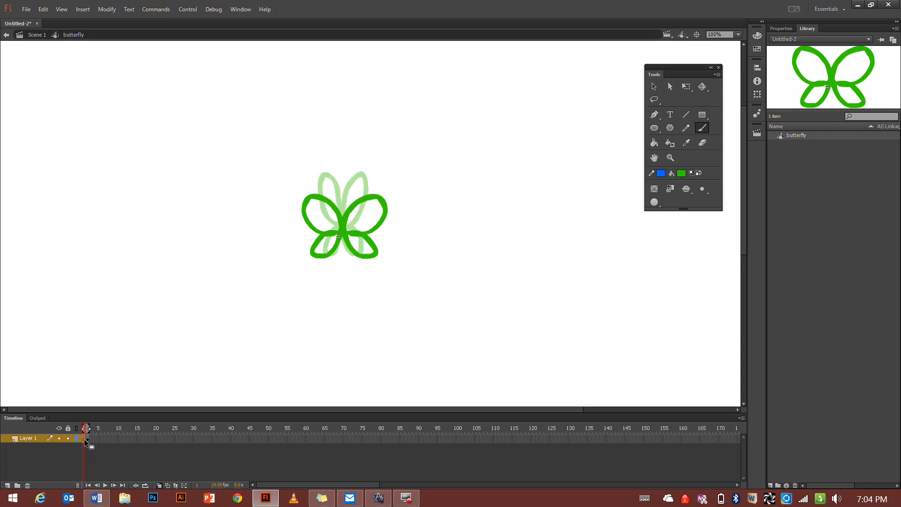
left_click(88, 438)
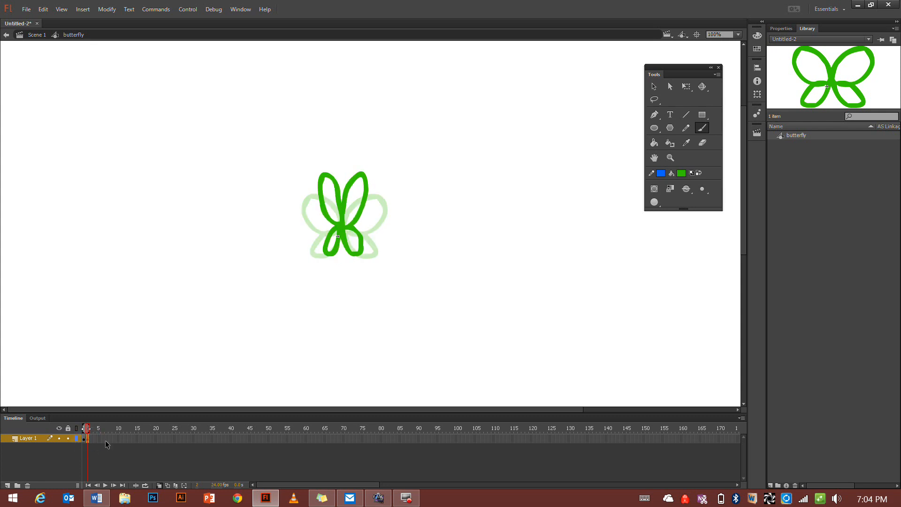
left_click(159, 485)
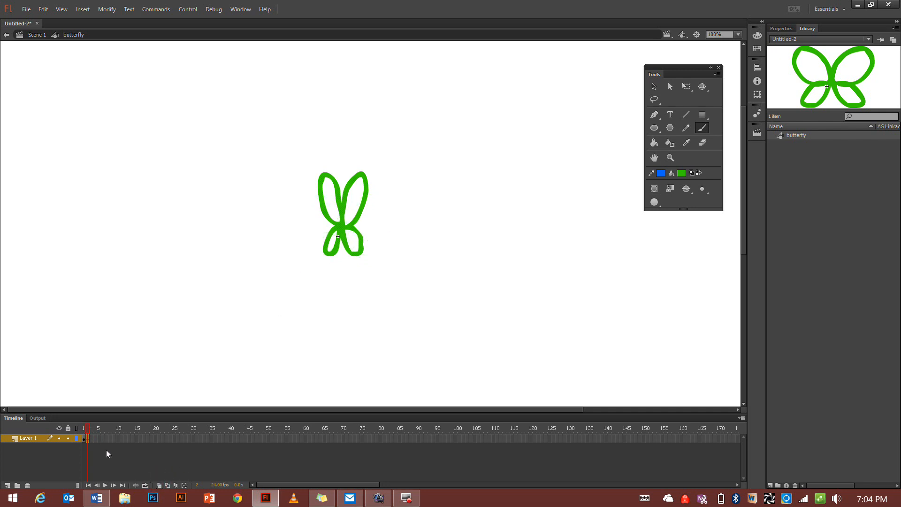
Play the two-frame wing flap in a loop and lower the frame rate to 11 fps.
left_click(104, 487)
left_click(144, 485)
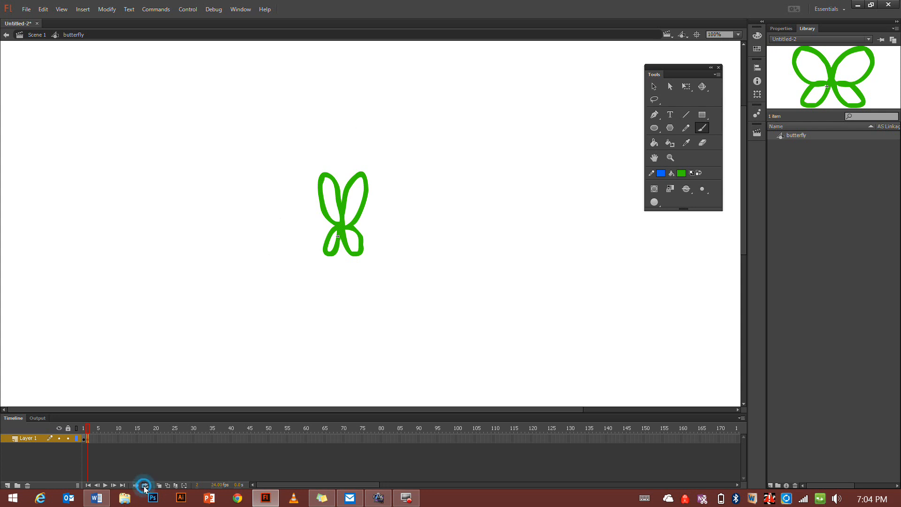
left_click(104, 485)
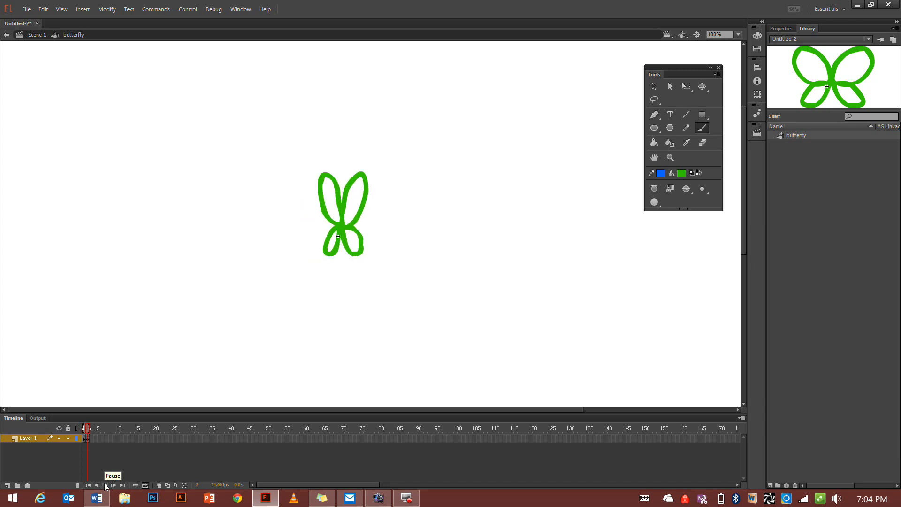
left_click(106, 485)
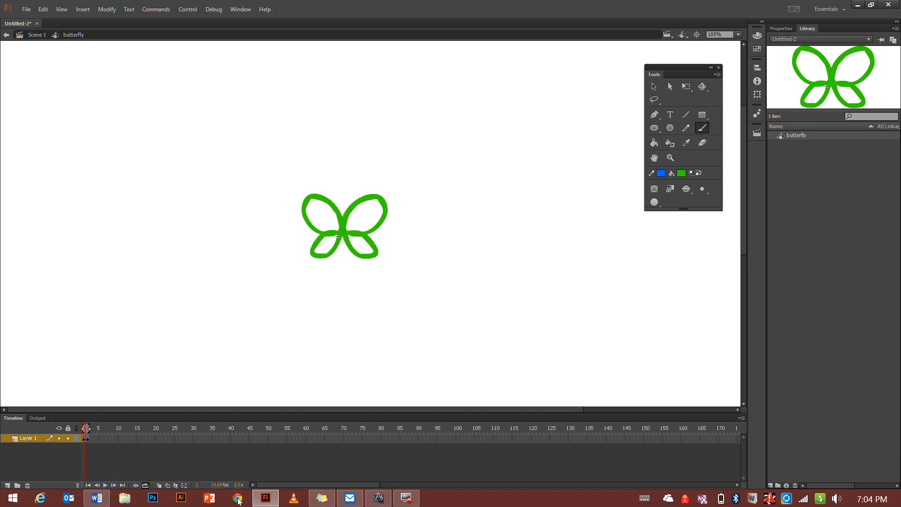
left_click(217, 485)
left_click(105, 486)
left_click(105, 487)
Enlarge the brush, try a #33CC99 stroke across the right wing, and undo that stroke.
left_click(681, 173)
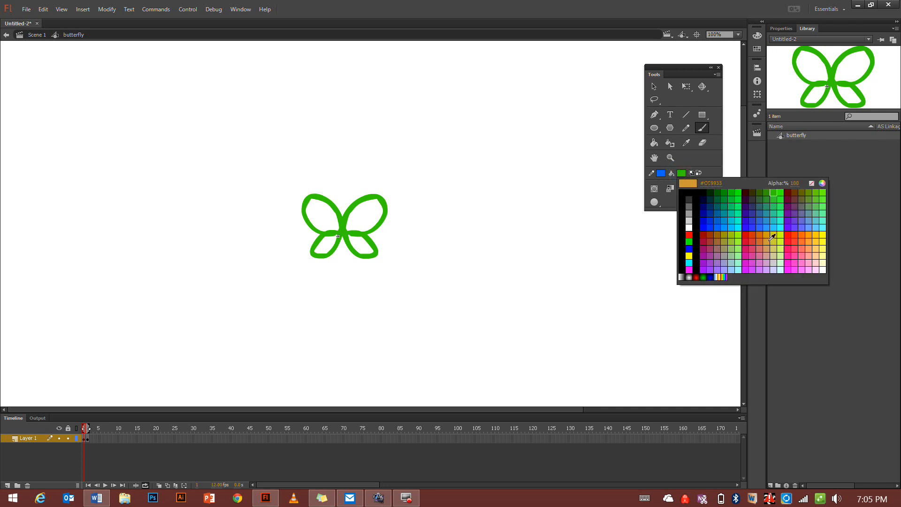
left_click(775, 215)
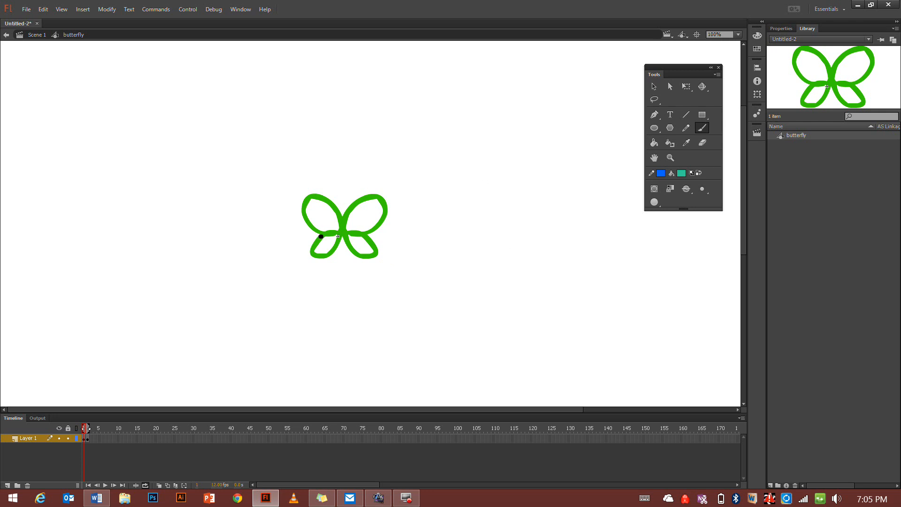
key("bracketright")
left_click_drag(350, 230, 375, 169)
key("ctrl+z")
Fill the insides of all four wings in frame 1 with bright yellow-green using the Paint Bucket.
left_click(682, 173)
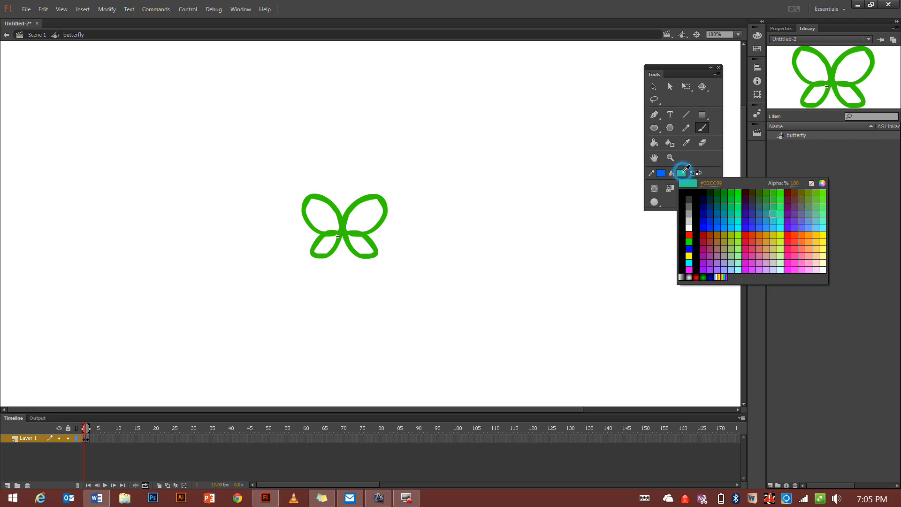
left_click(784, 239)
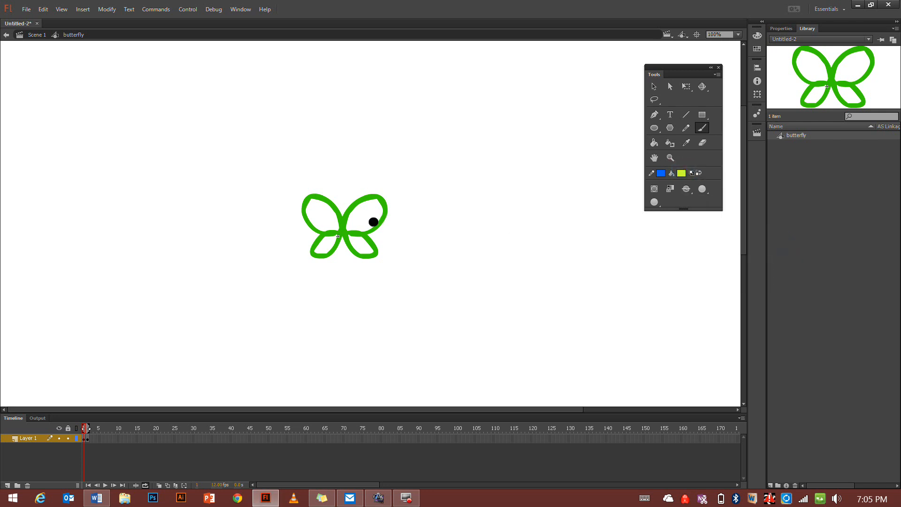
left_click(651, 143)
left_click(362, 219)
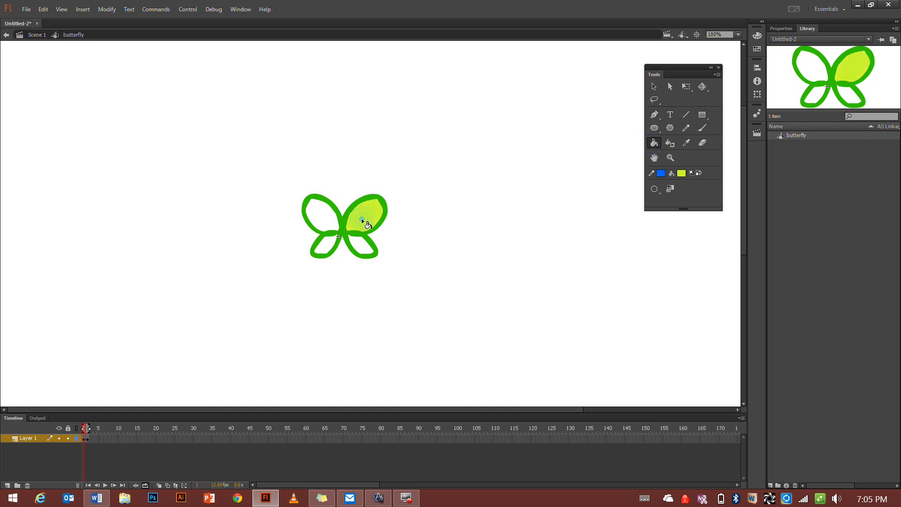
left_click(323, 219)
left_click(328, 243)
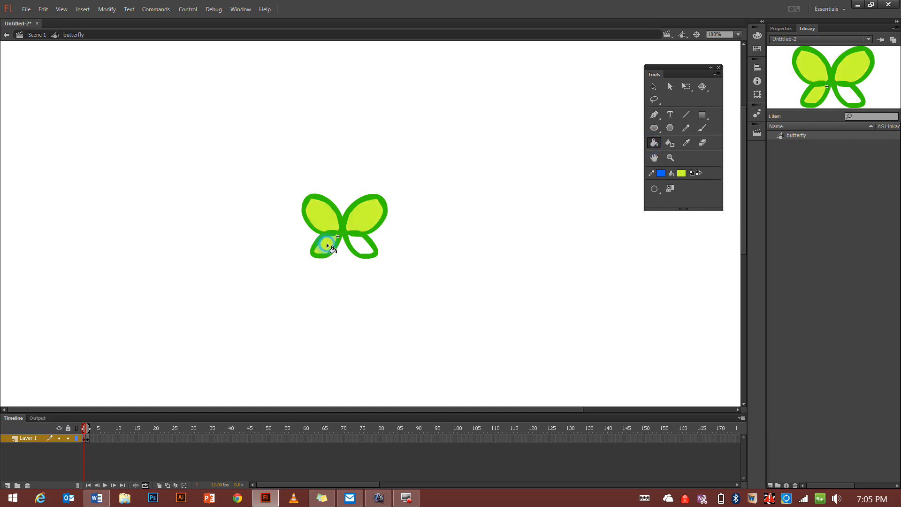
left_click(354, 244)
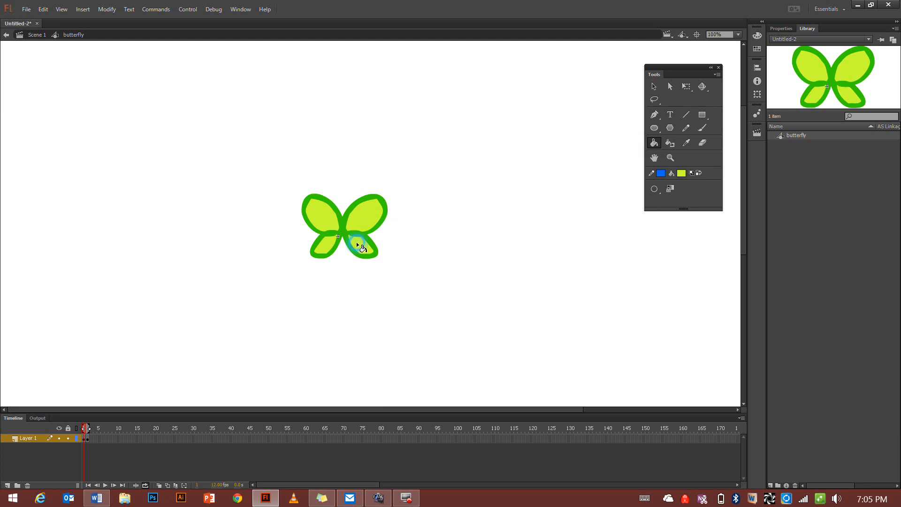
Fill all four narrow wings in frame 2 with the same yellow-green and return to frame 1.
left_click(88, 440)
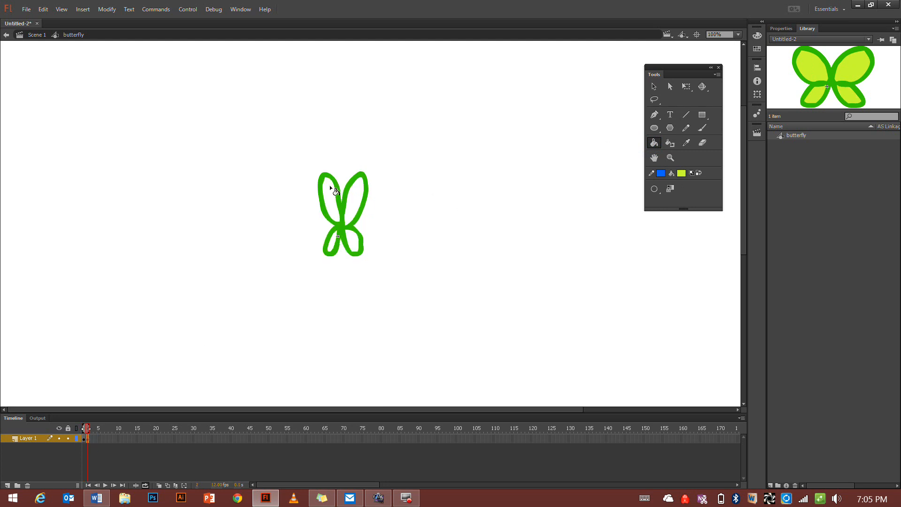
left_click(329, 188)
left_click(352, 192)
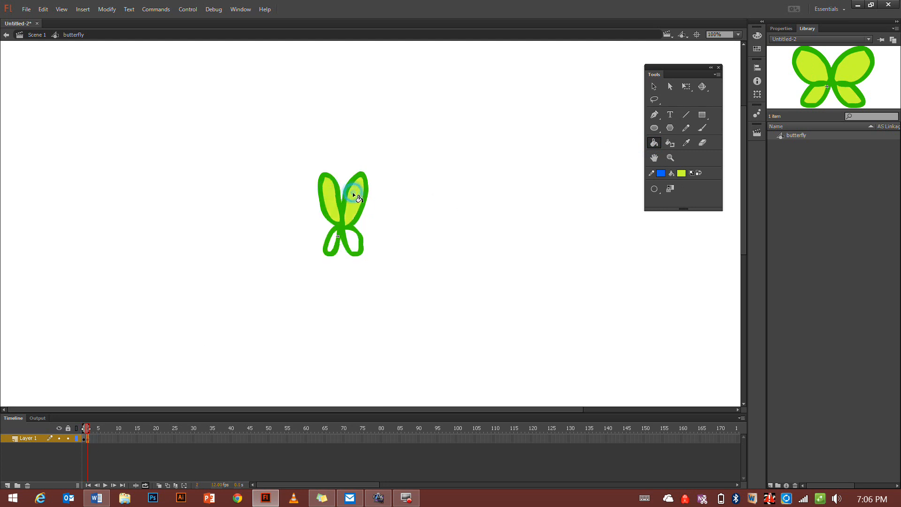
left_click(353, 244)
left_click(331, 243)
left_click(83, 438)
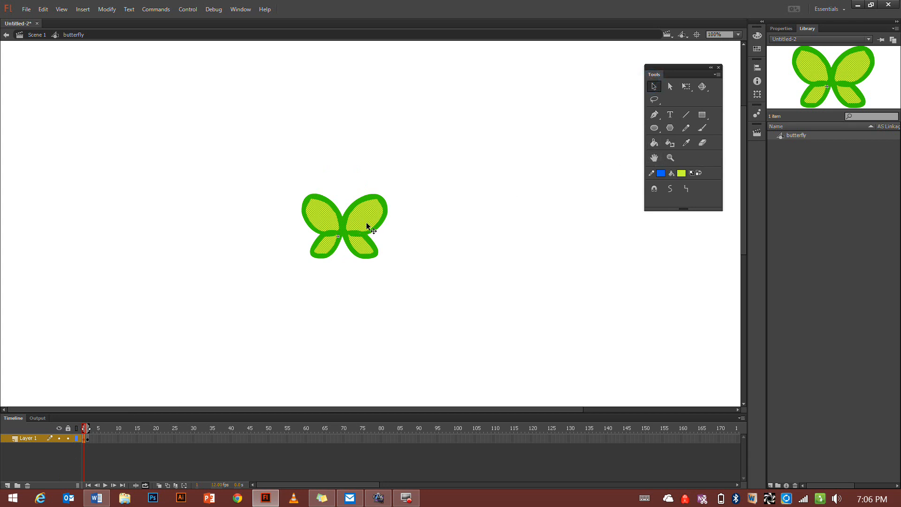
left_click(683, 174)
left_click(713, 199)
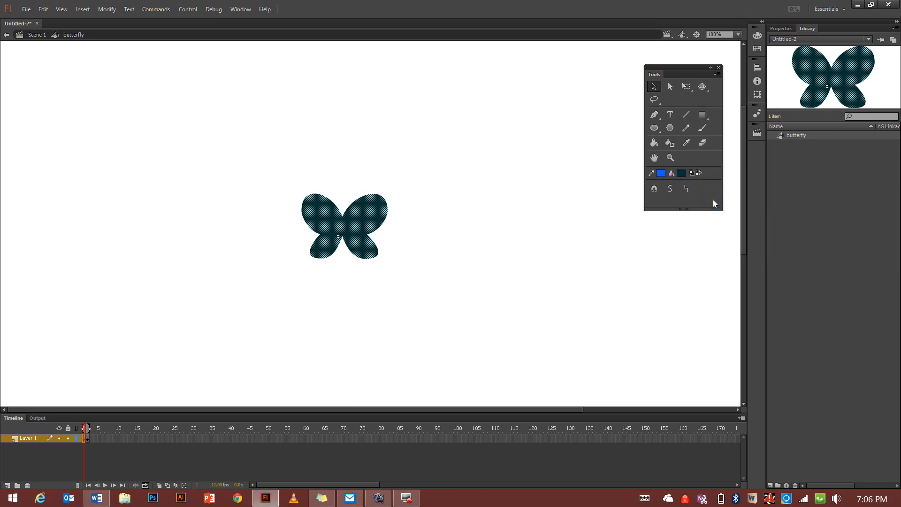
key("ctrl+z")
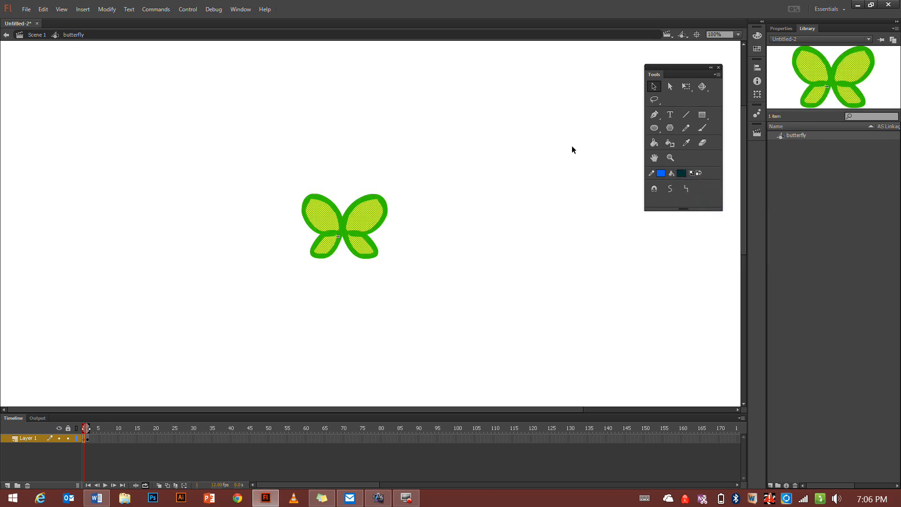
left_click(572, 147)
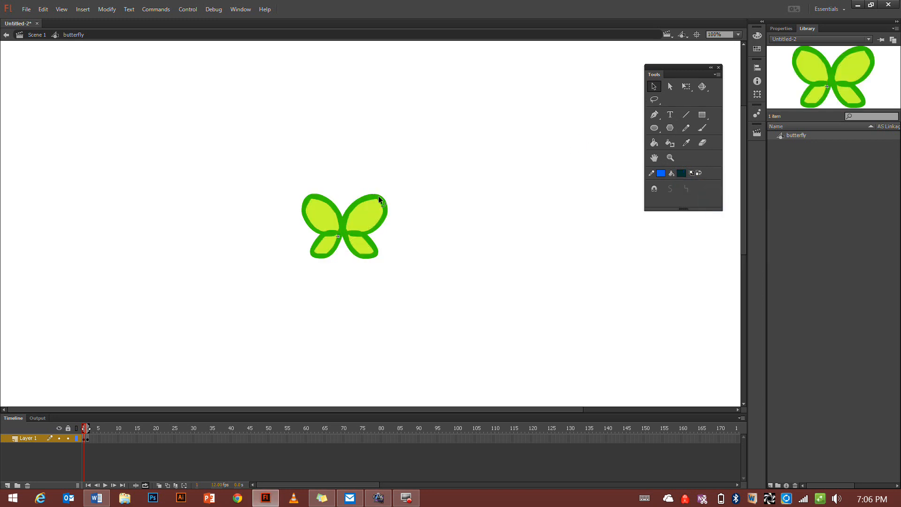
Paint one large orange-red brush dot inside each lower wing of the butterfly in frame 1.
left_click(682, 174)
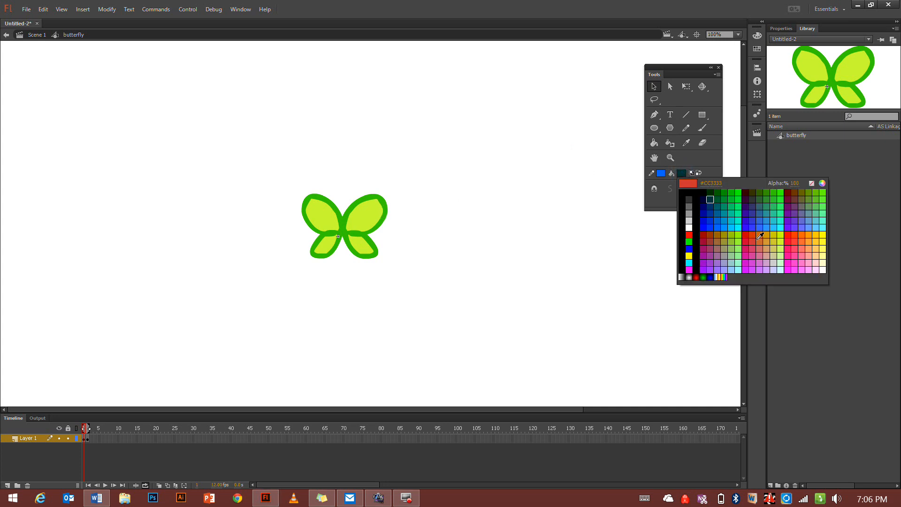
left_click(797, 232)
left_click(702, 125)
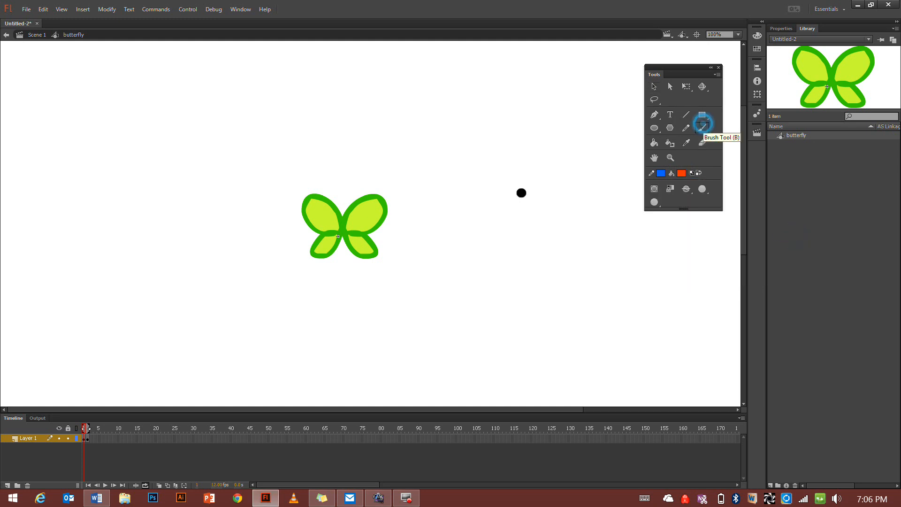
left_click(365, 247)
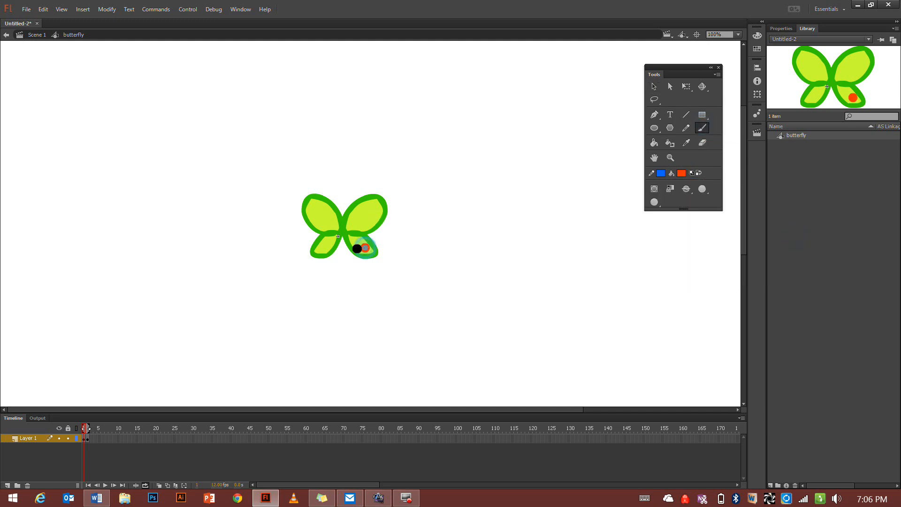
left_click(325, 247)
Reduce the brush size and paint a small, elongated orange-red spot inside each lower wing in frame 2.
left_click(88, 439)
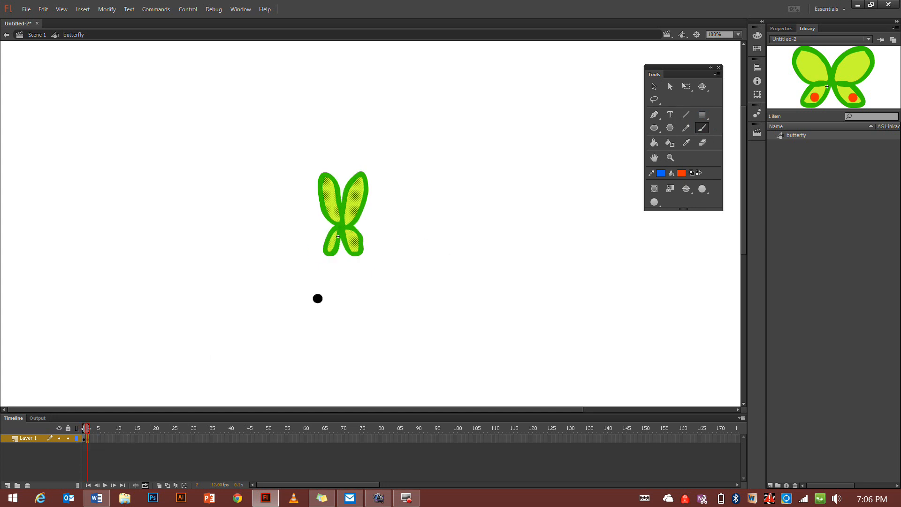
key("bracketleft")
left_click(353, 248)
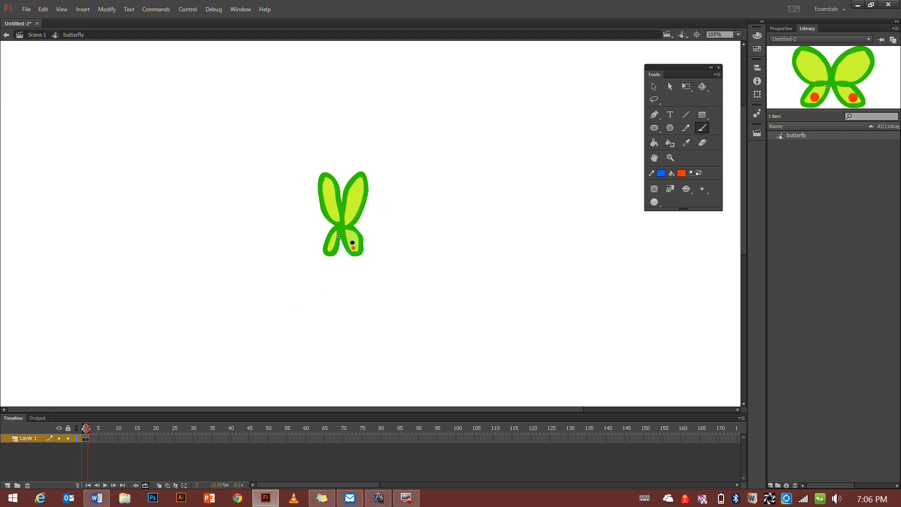
left_click(353, 246)
left_click(331, 243)
scroll(333, 245, "up", 3)
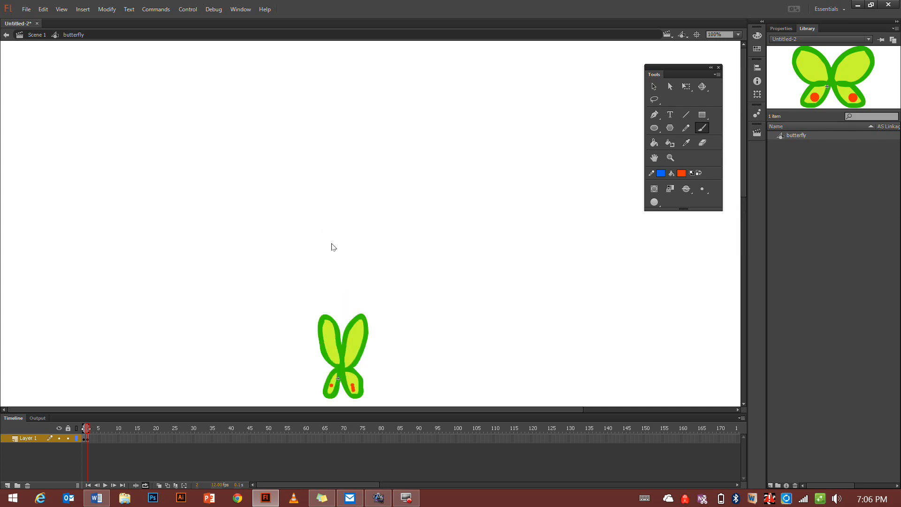
left_click(696, 34)
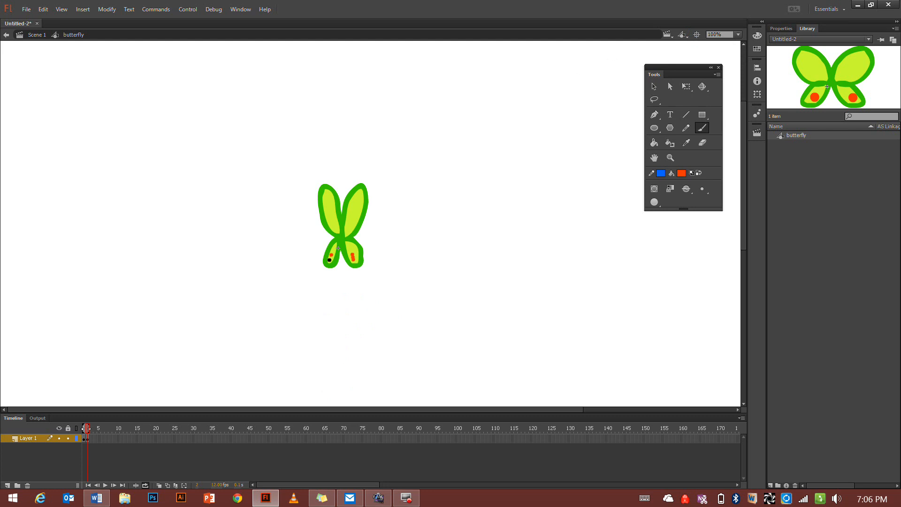
left_click(330, 260)
left_click(331, 256)
scroll(332, 256, "up", 3)
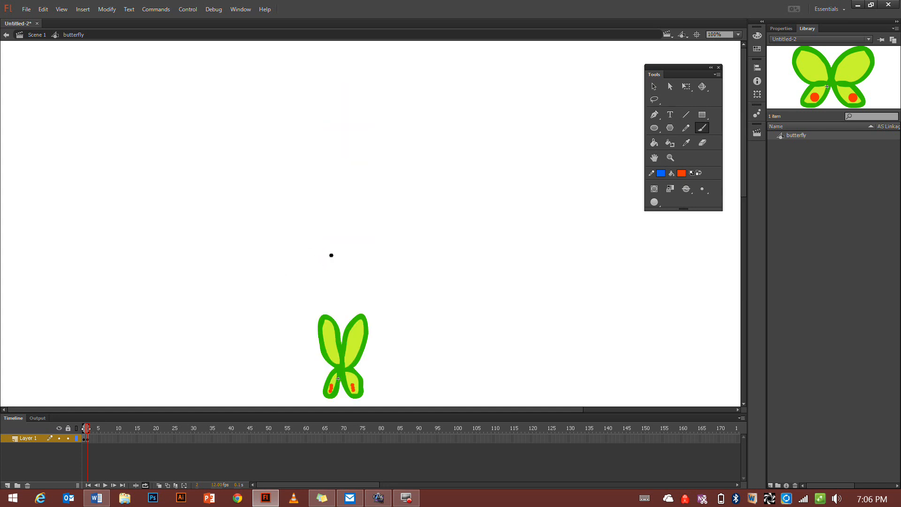
Paint one large dark blue brush spot inside each upper wing of the butterfly in frame 1, using an enlarged brush.
left_click(696, 35)
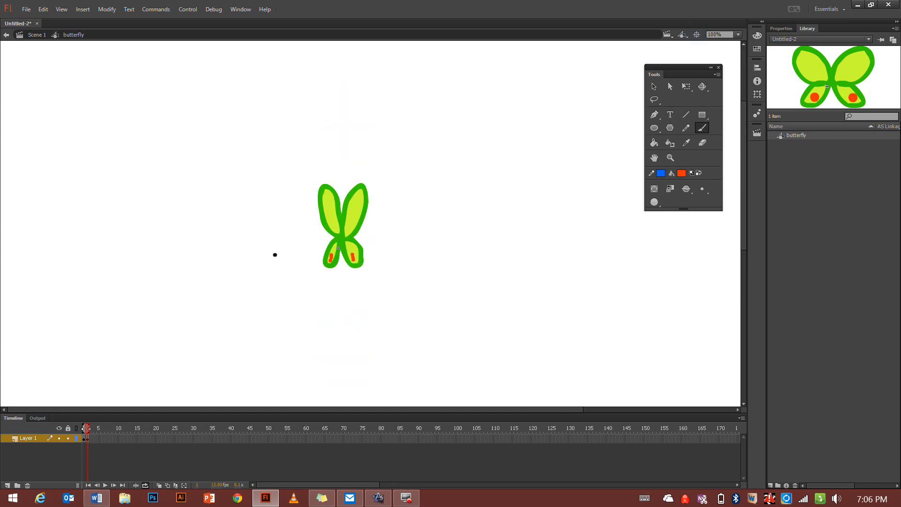
left_click(85, 428)
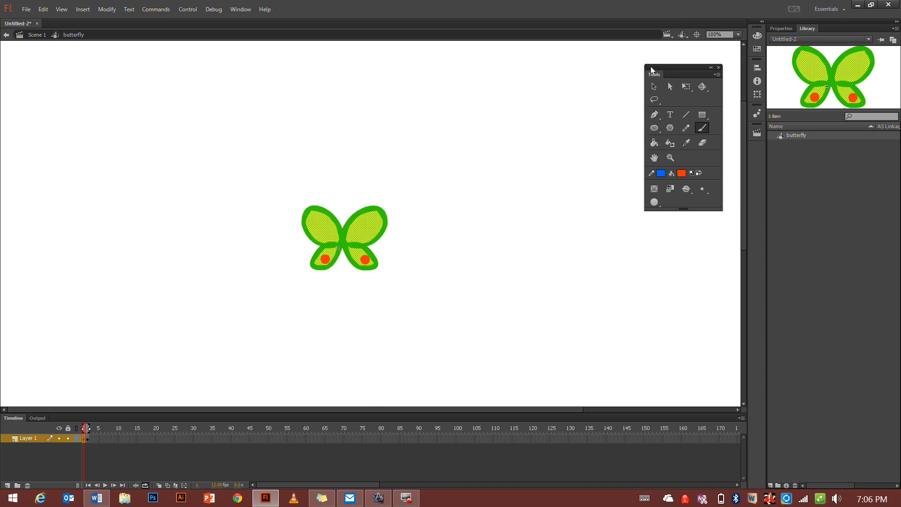
left_click(654, 86)
left_click(602, 115)
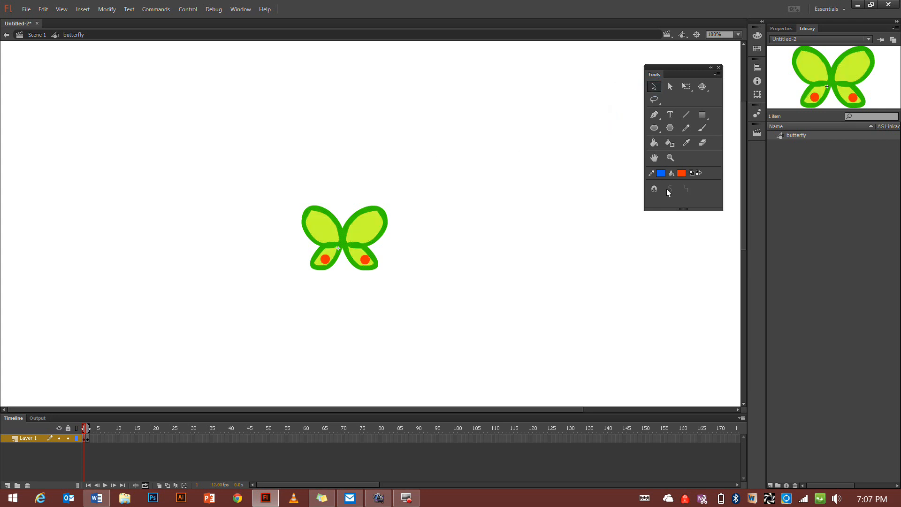
left_click(681, 173)
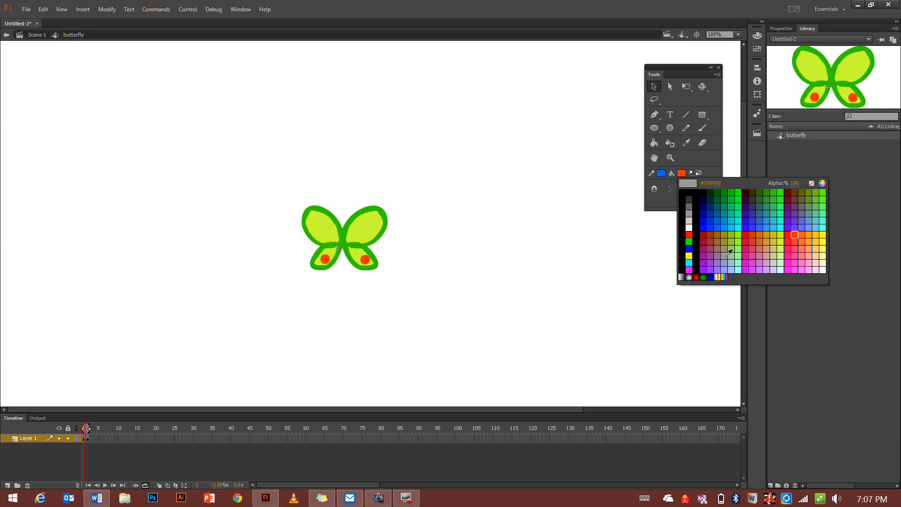
left_click(707, 215)
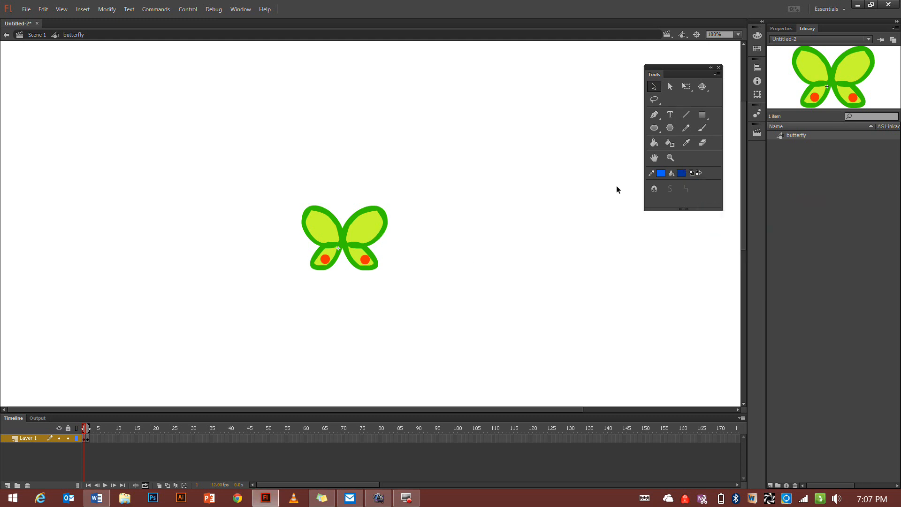
left_click(703, 127)
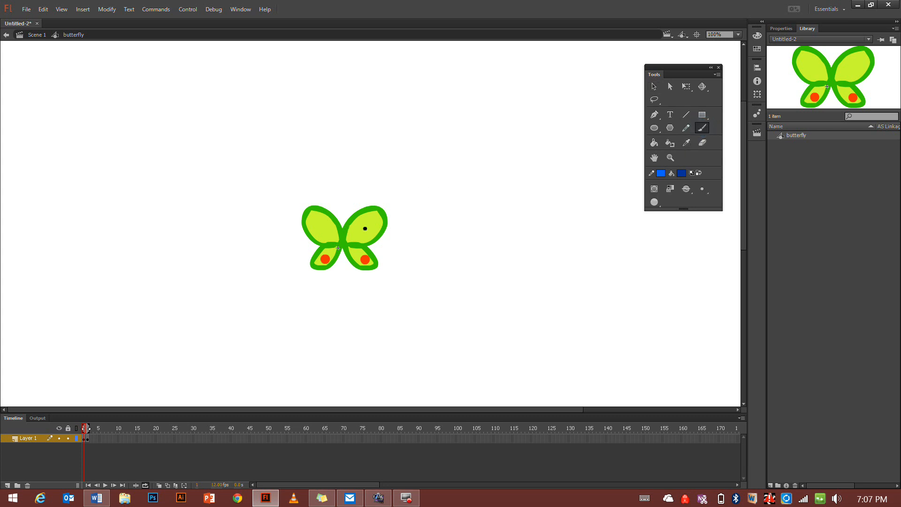
key("]")
left_click_drag(365, 228, 368, 222)
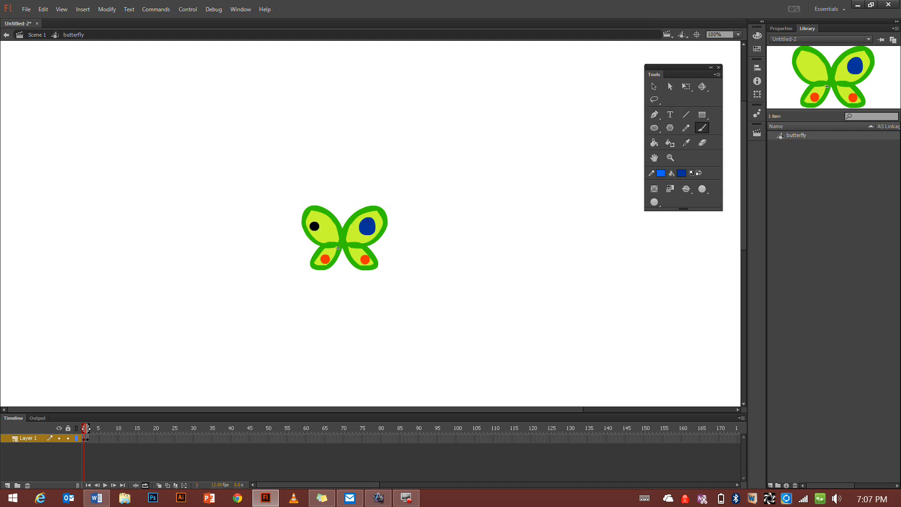
left_click_drag(316, 224, 317, 224)
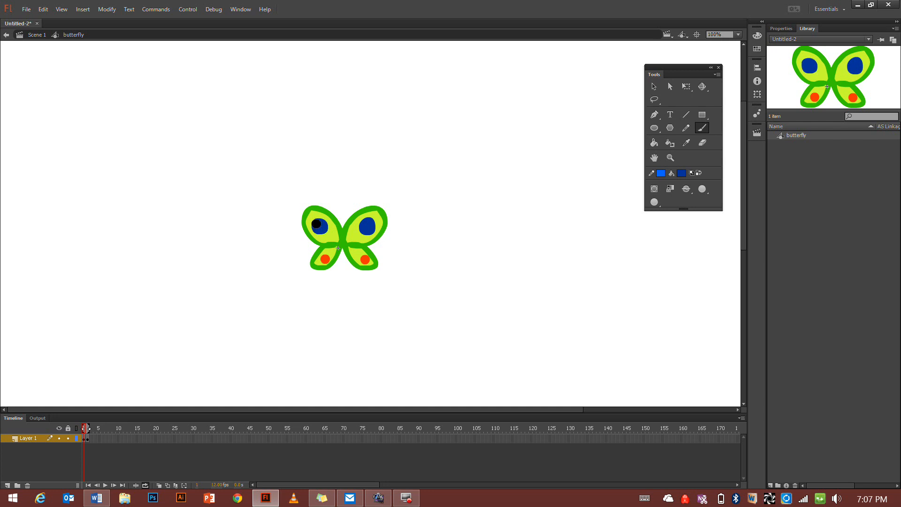
Paint a tall, narrow dark blue spot inside each upper wing of the half-closed butterfly in frame 2.
left_click(88, 437)
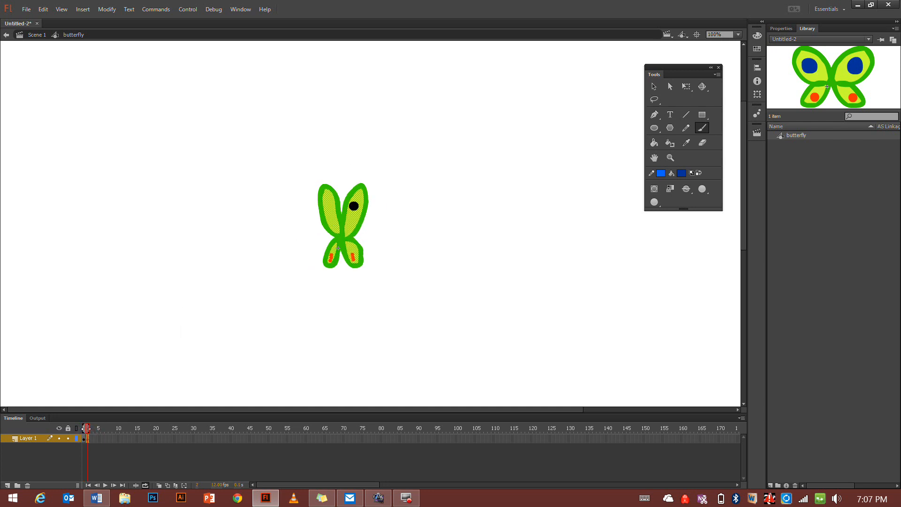
left_click_drag(358, 203, 356, 210)
scroll(357, 210, "down", 10)
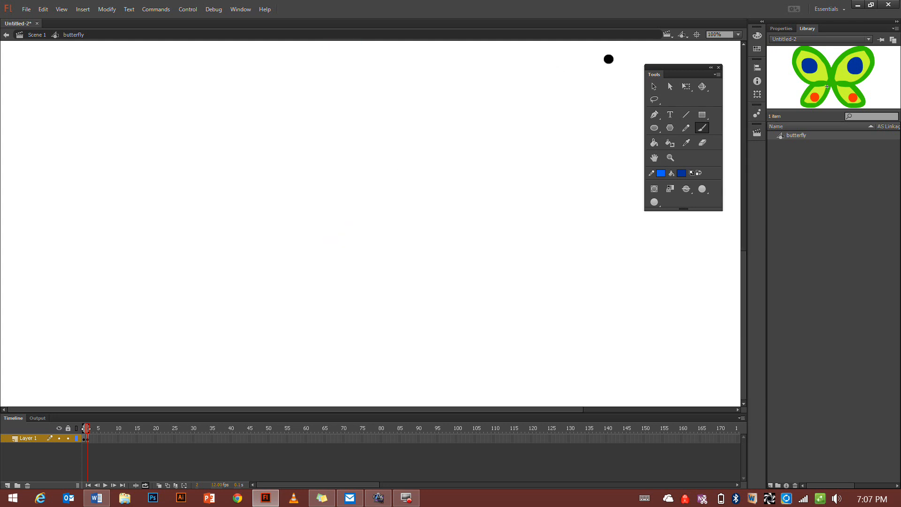
left_click(696, 34)
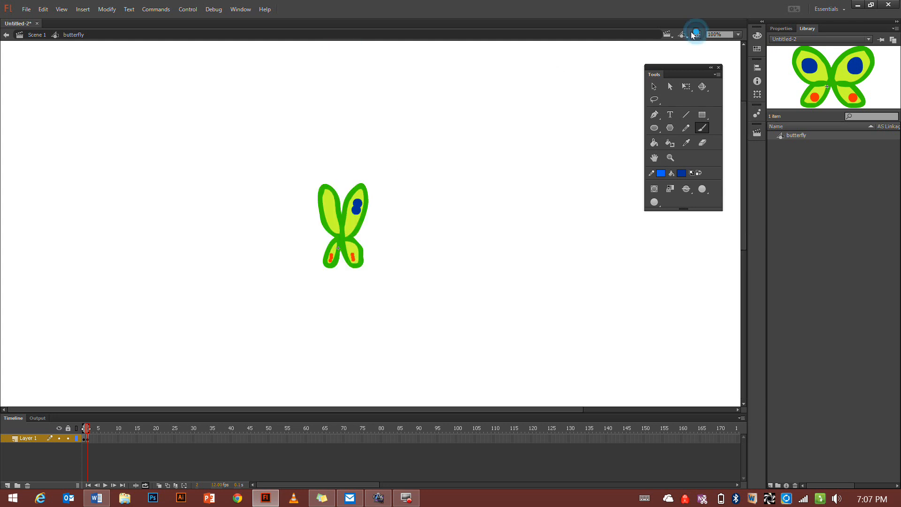
left_click(356, 206)
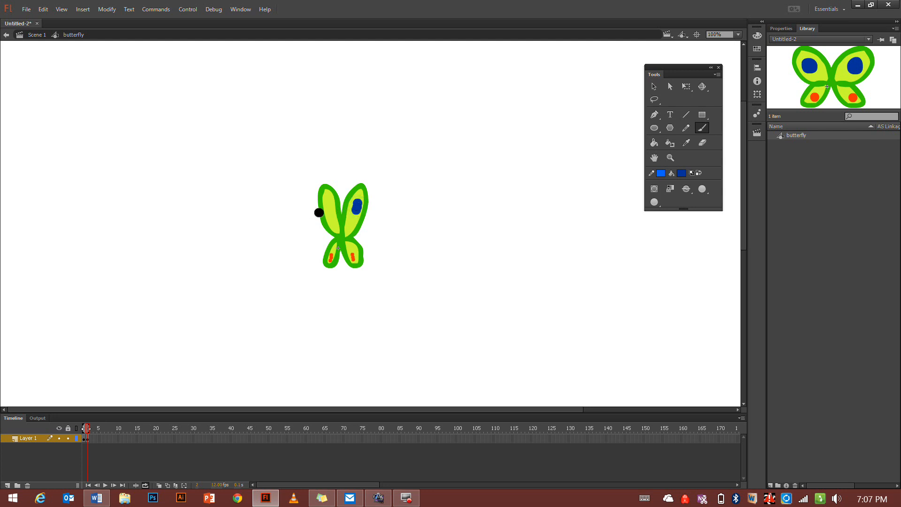
left_click(329, 211)
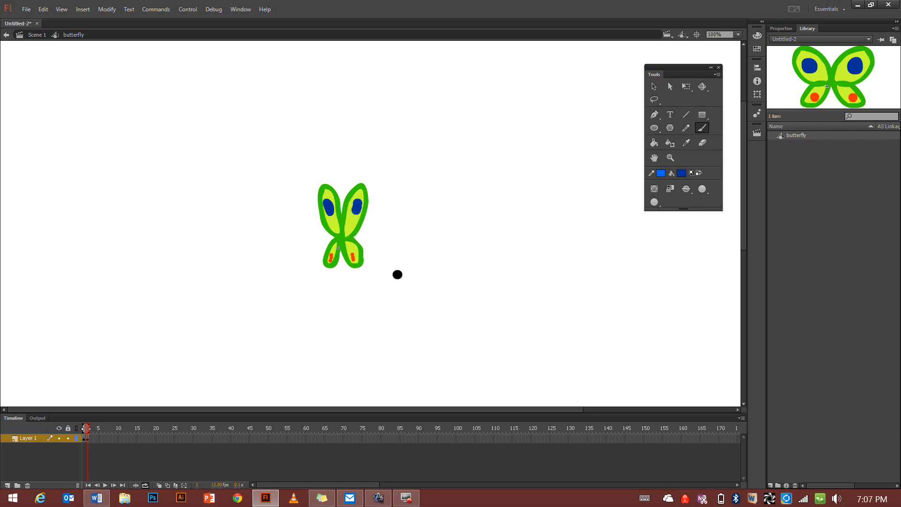
Set the fill color to golden #CC9900 and brush a vertical body between the wings in frame 1.
left_click(85, 439)
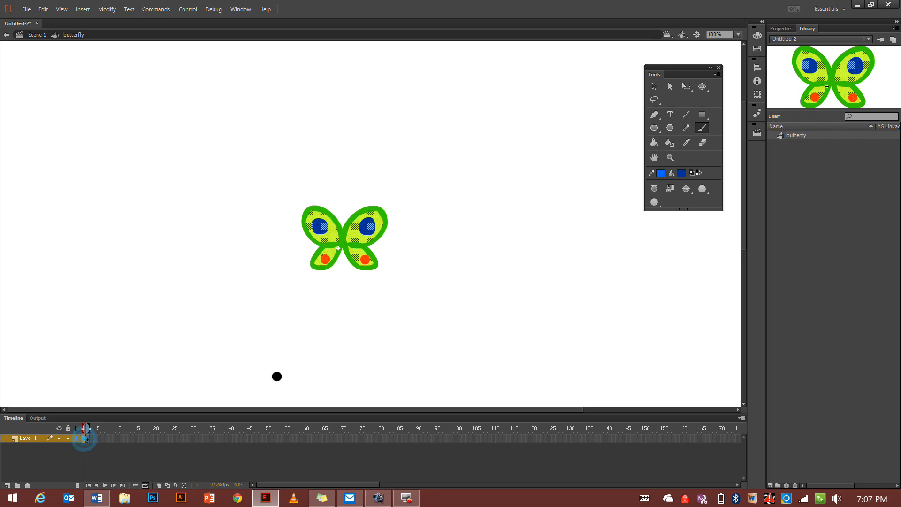
left_click(657, 87)
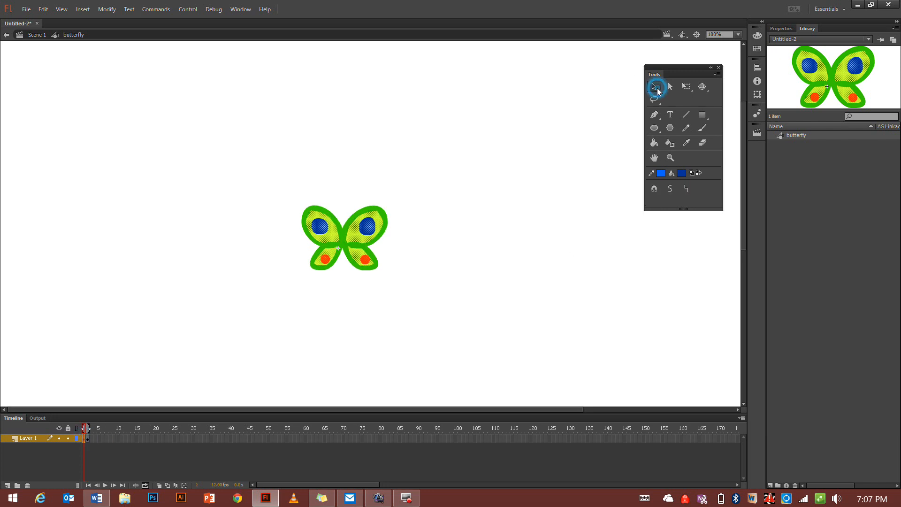
left_click(523, 114)
left_click(685, 174)
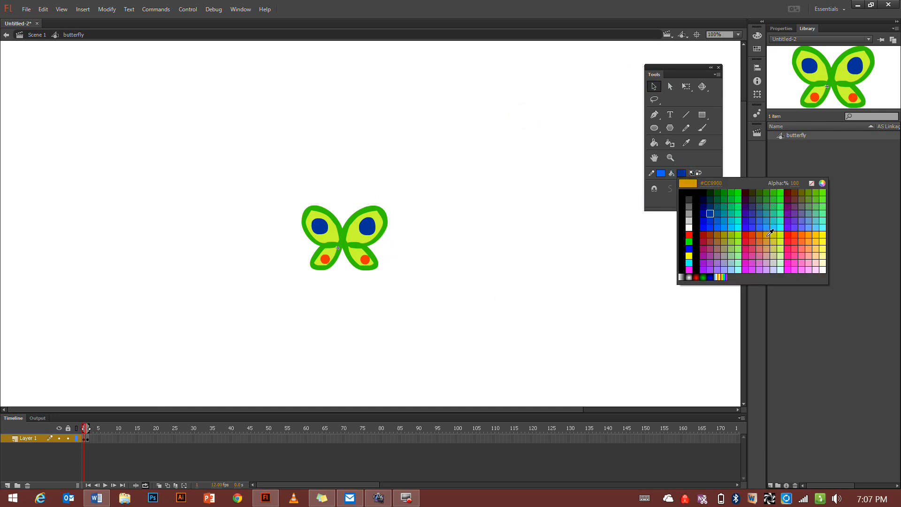
left_click(767, 236)
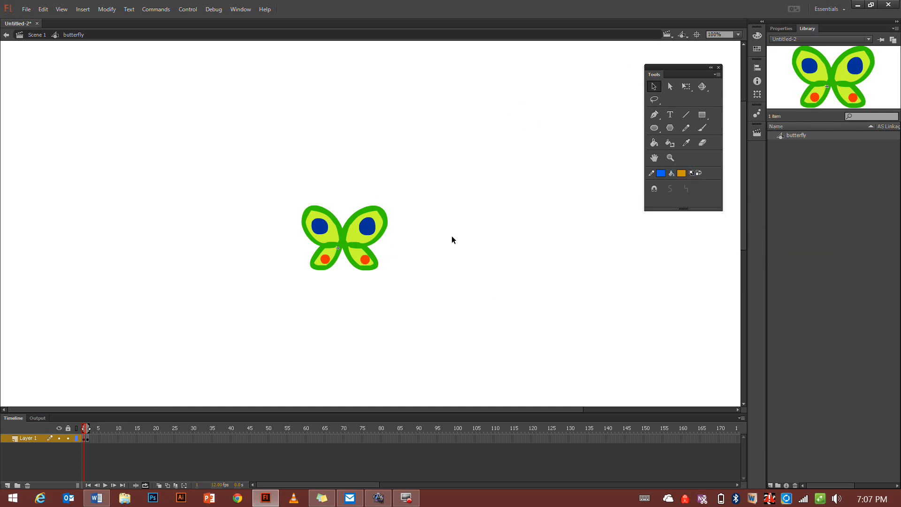
left_click(701, 129)
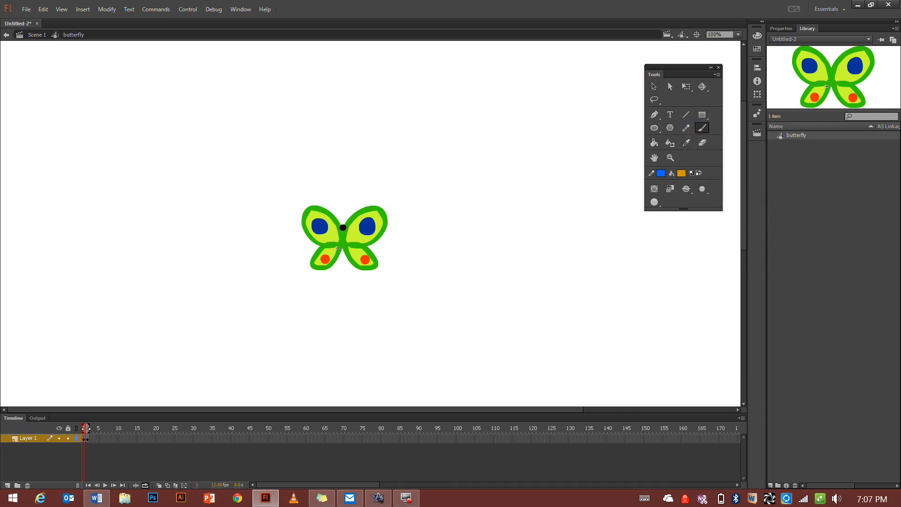
left_click_drag(343, 228, 342, 254)
Try to draw a thin antenna above the frame 1 butterfly's body with a smaller brush and with the Line tool using a golden stroke.
key("bracketleft")
key("bracketleft")
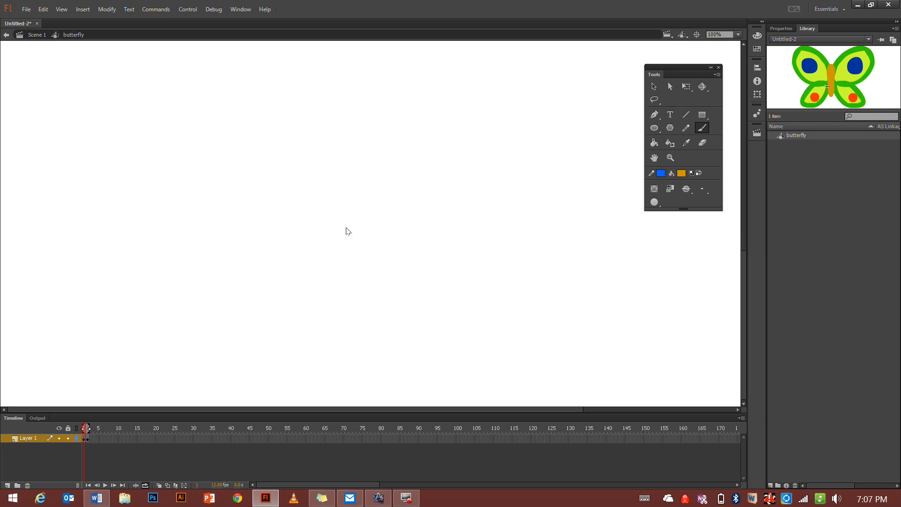
left_click(698, 35)
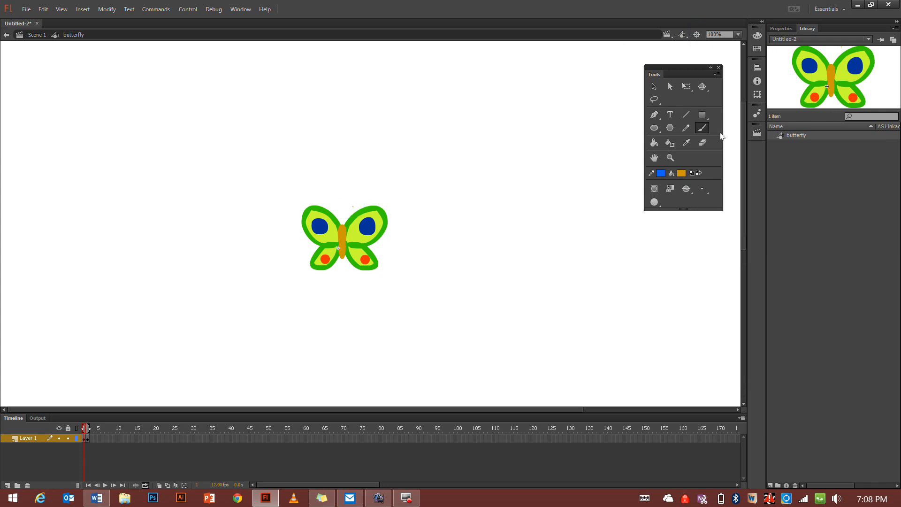
left_click(687, 117)
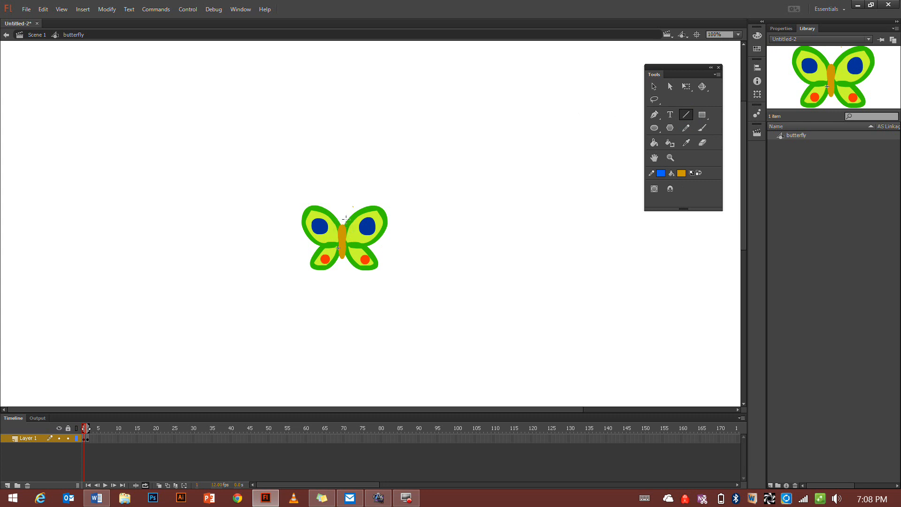
left_click_drag(353, 207, 340, 231)
key("ctrl+z")
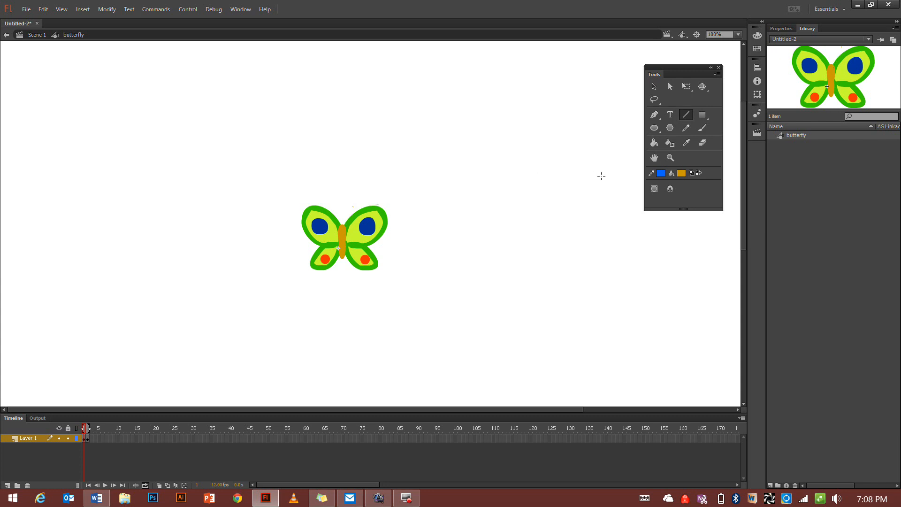
left_click(656, 174)
left_click(745, 233)
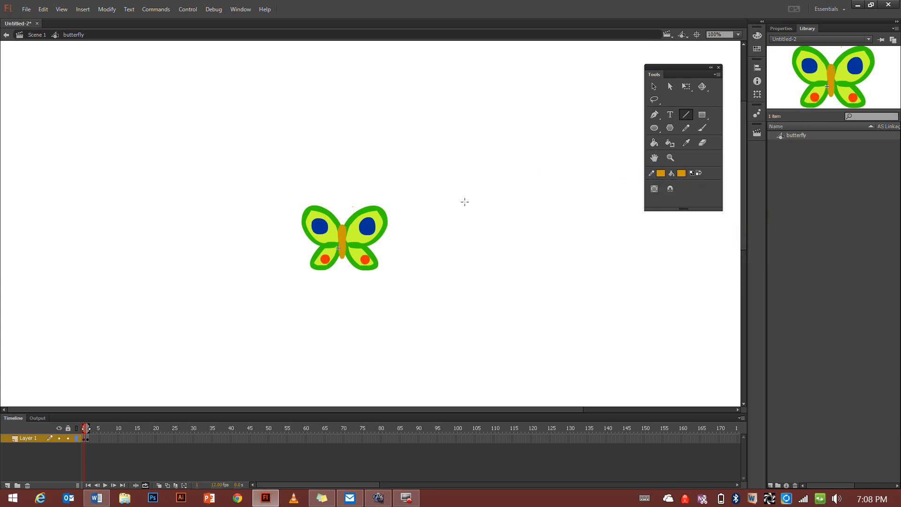
left_click(355, 203)
left_click(355, 202)
left_click(352, 209)
Brush a narrow golden vertical body between the half-closed wings in frame 2, using a slightly larger brush.
left_click(87, 439)
left_click(702, 127)
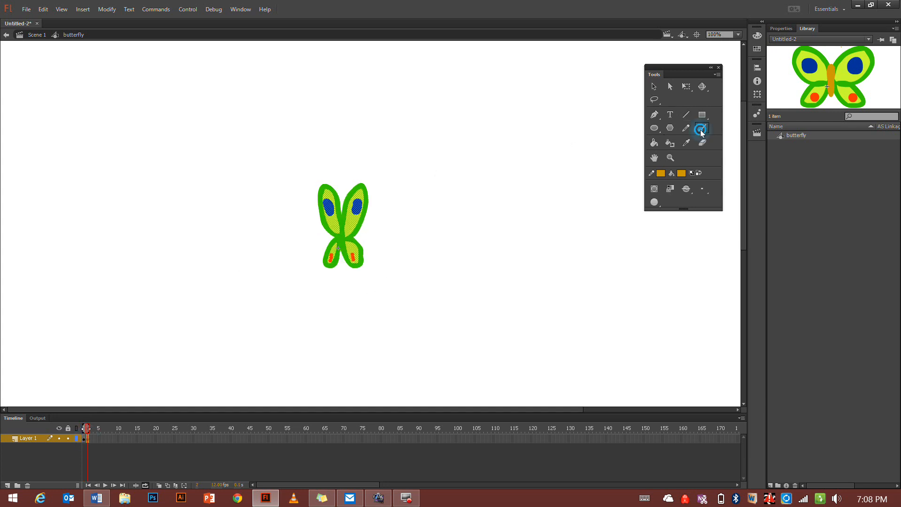
left_click(654, 86)
left_click(494, 135)
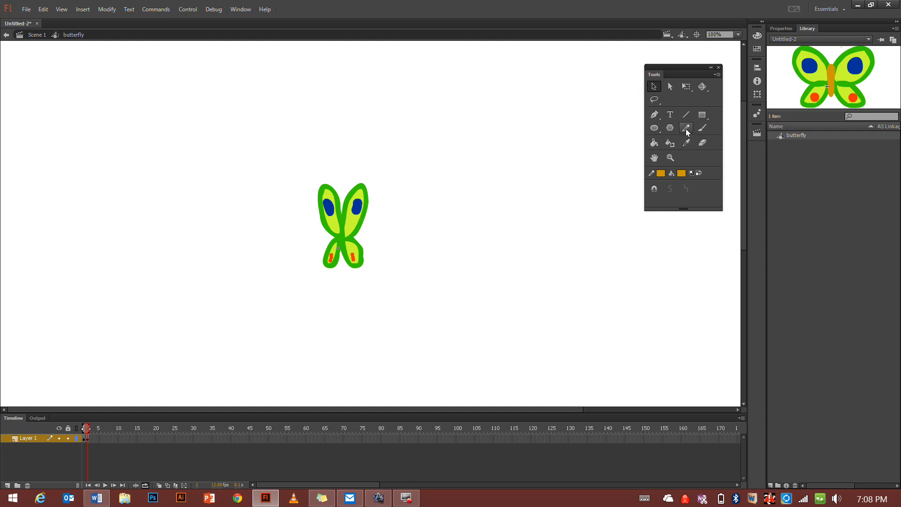
left_click(701, 129)
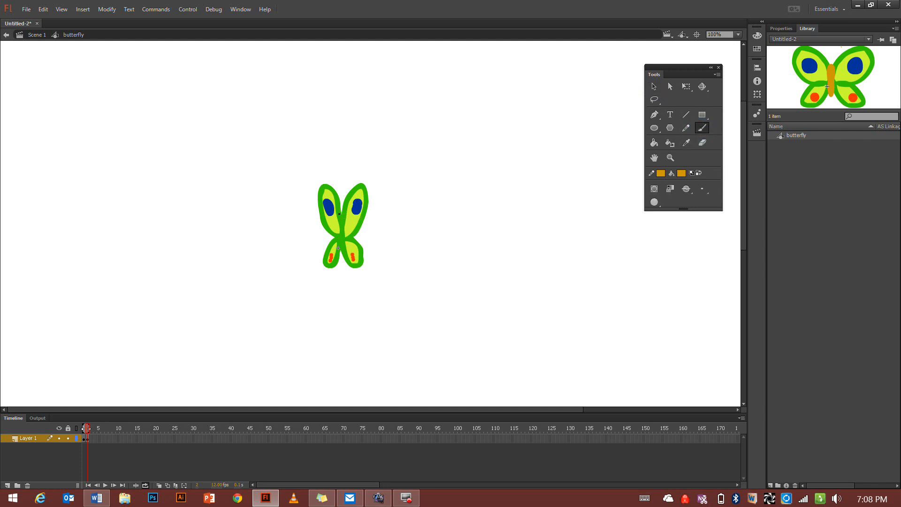
left_click(343, 212)
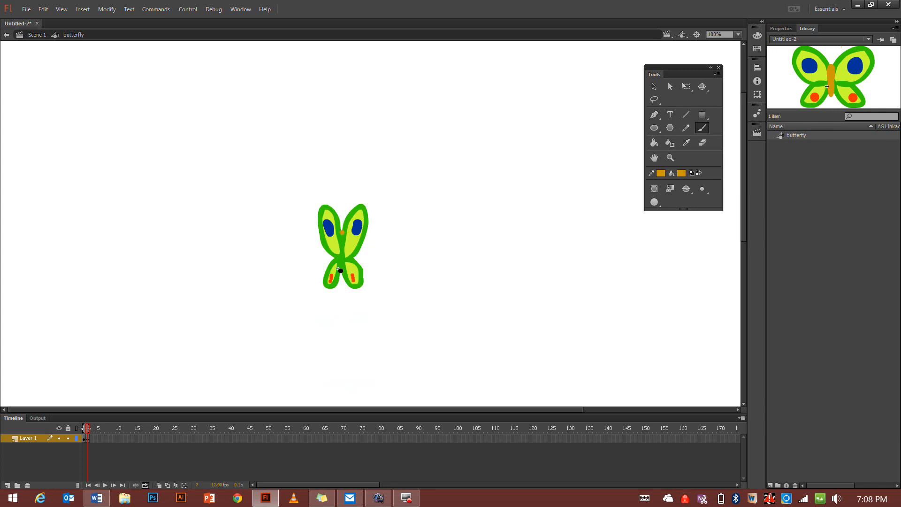
scroll(341, 271, "down", 10)
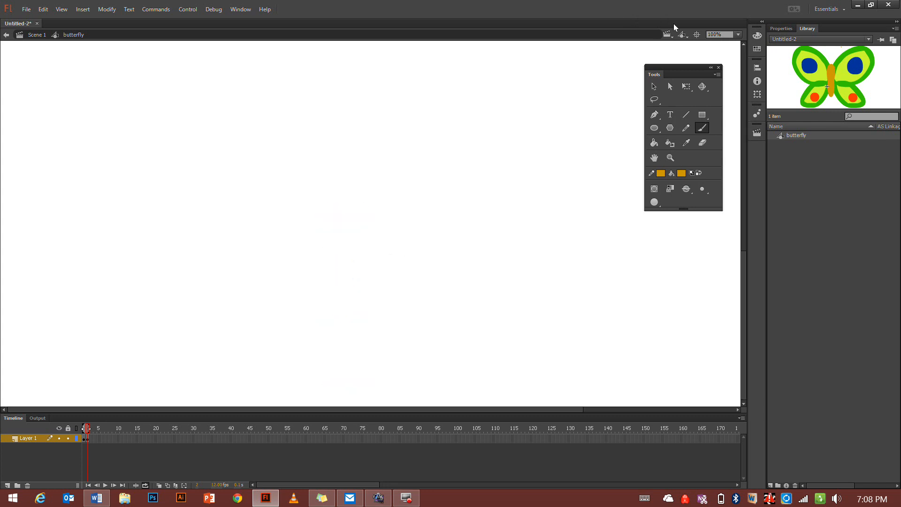
left_click(696, 35)
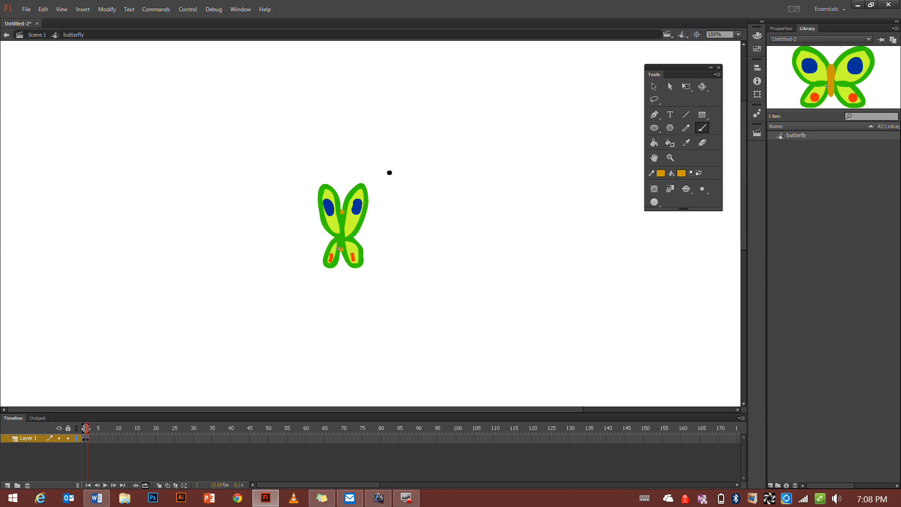
left_click_drag(342, 211, 341, 248)
Preview the butterfly symbol's wing flapping from frame 1 and stop playback.
left_click(84, 438)
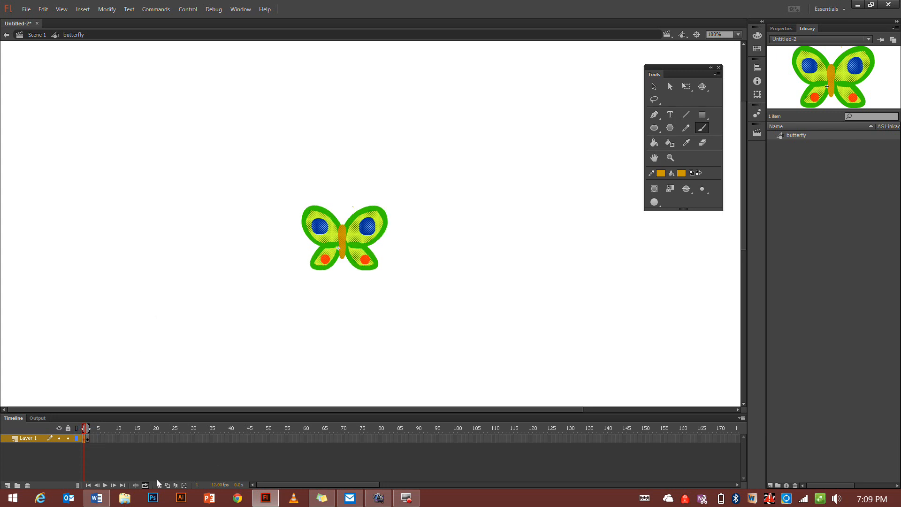
left_click(105, 485)
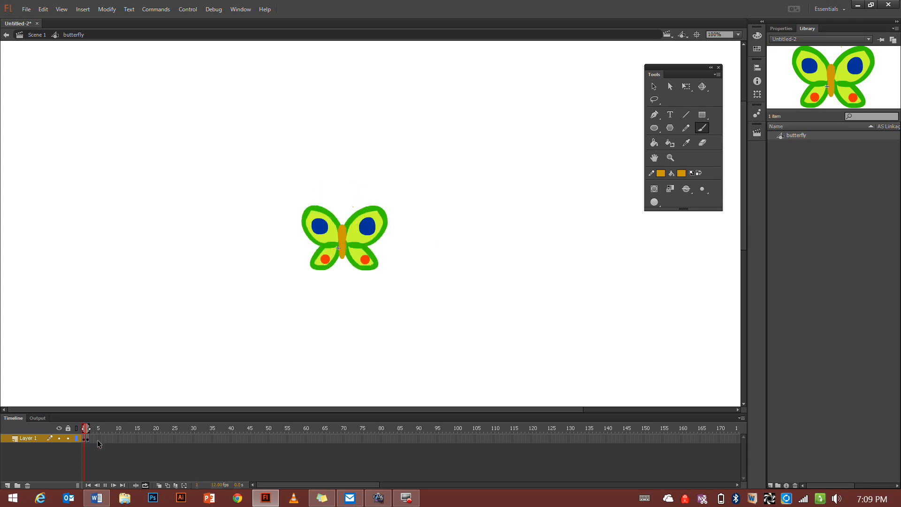
left_click(113, 486)
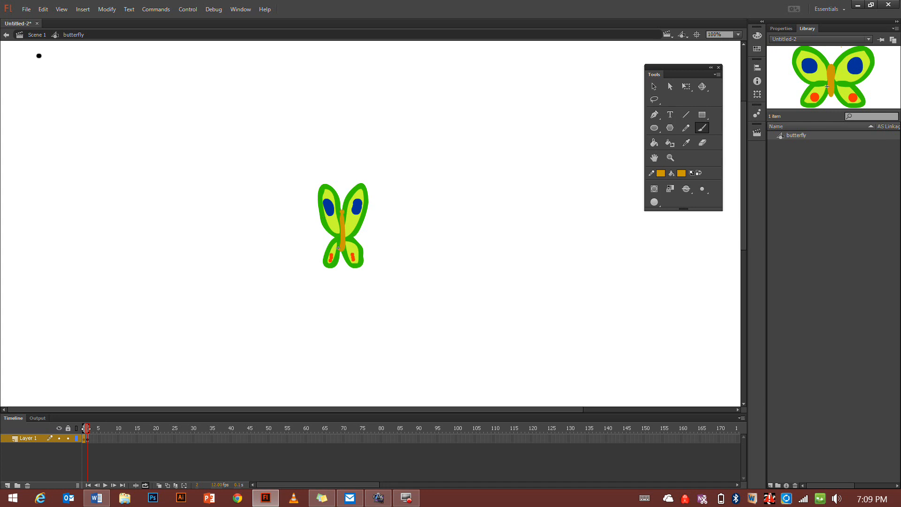
Return to Scene 1 and place an instance of the butterfly symbol on the upper middle of the stage.
left_click(34, 35)
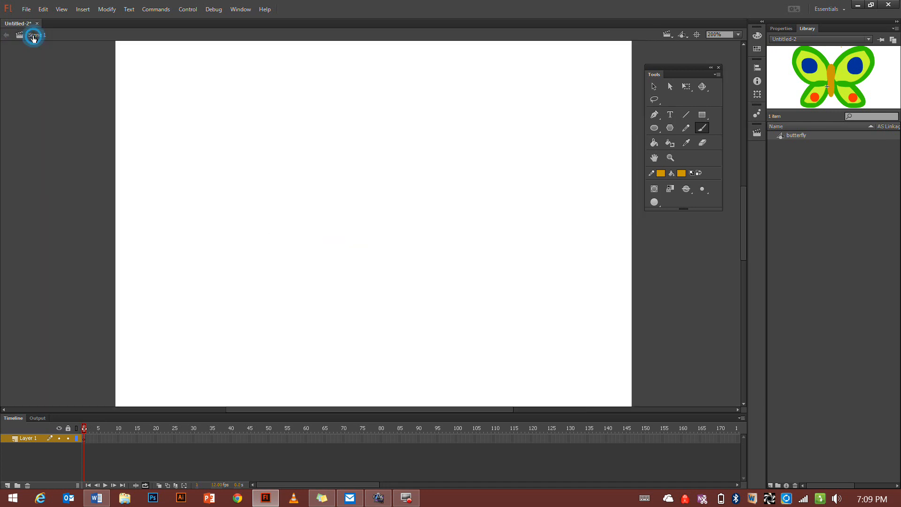
left_click(799, 136)
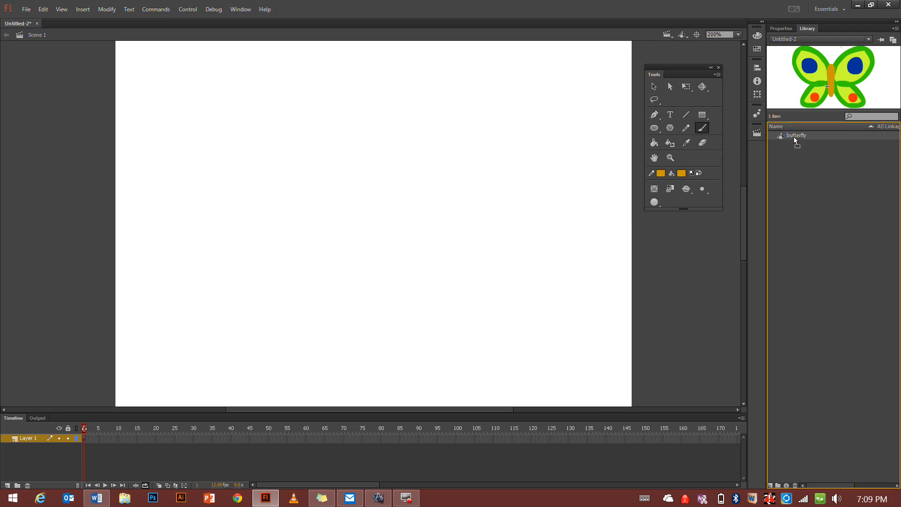
left_click_drag(790, 137, 381, 155)
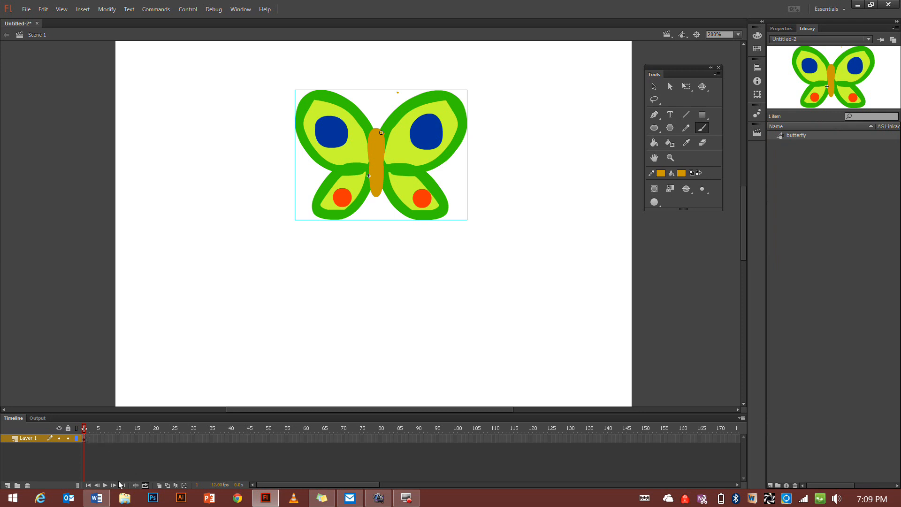
Insert a keyframe at frame 41 of Layer 1 in Scene 1.
left_click(105, 485)
left_click(105, 486)
right_click(233, 440)
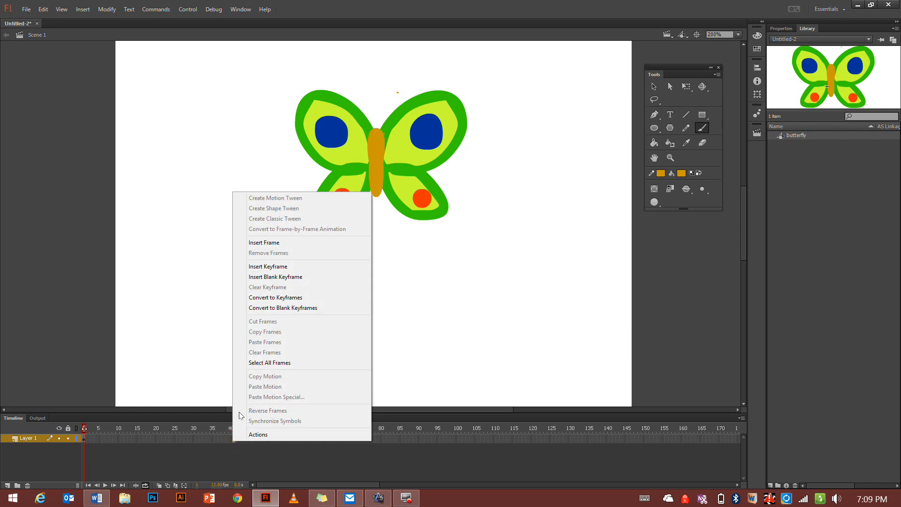
left_click(275, 267)
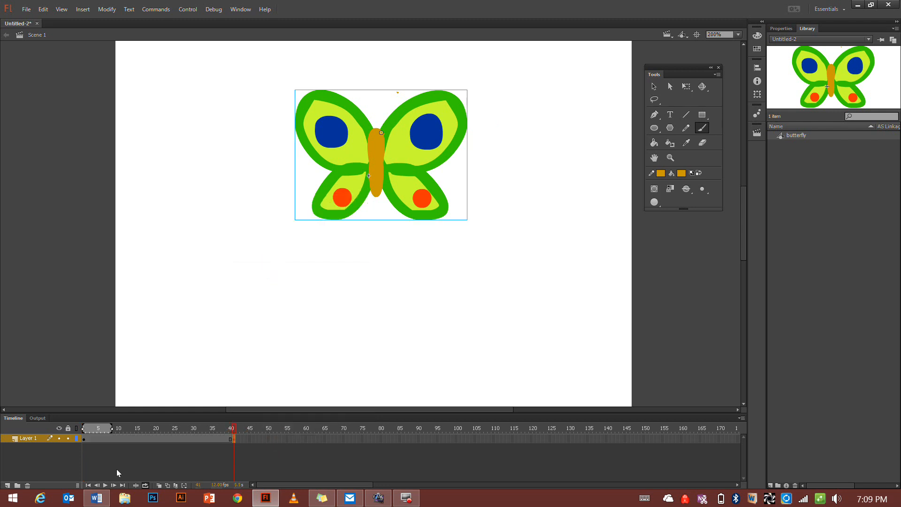
Turn off loop playback and play the Scene 1 timeline from frame 1.
left_click_drag(113, 431, 115, 431)
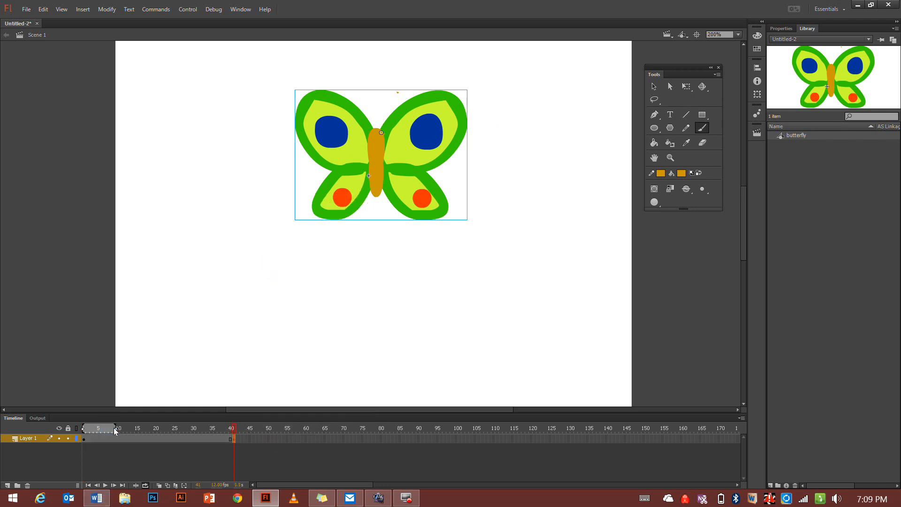
left_click(145, 485)
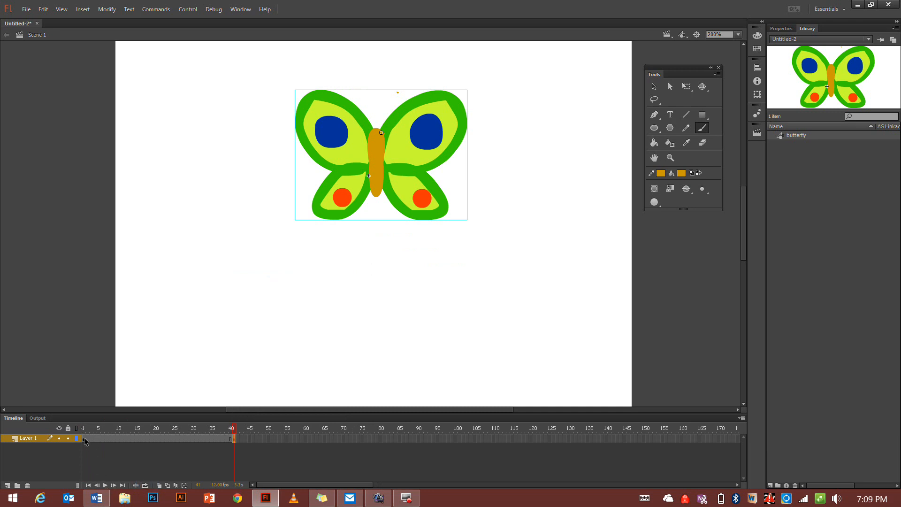
left_click(84, 438)
left_click(105, 486)
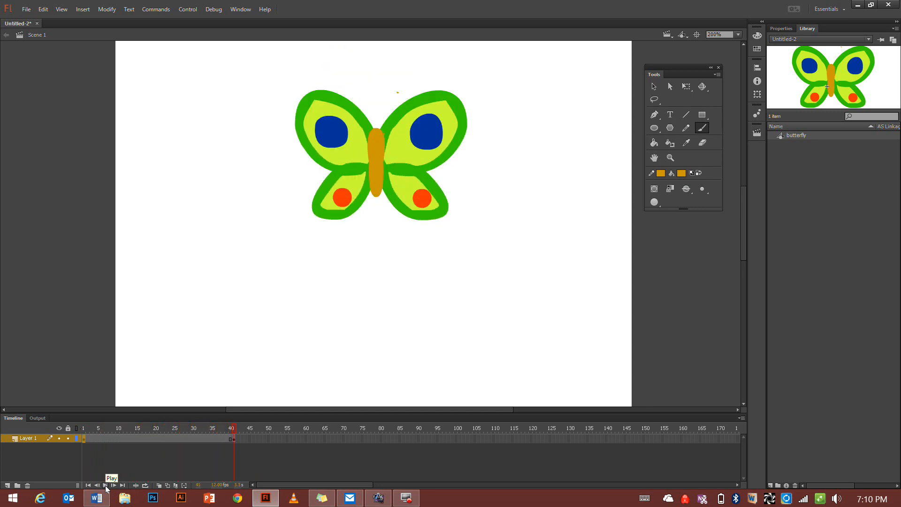
Move the butterfly instance lower and slightly to the left on the stage at the frame 41 keyframe.
left_click(653, 87)
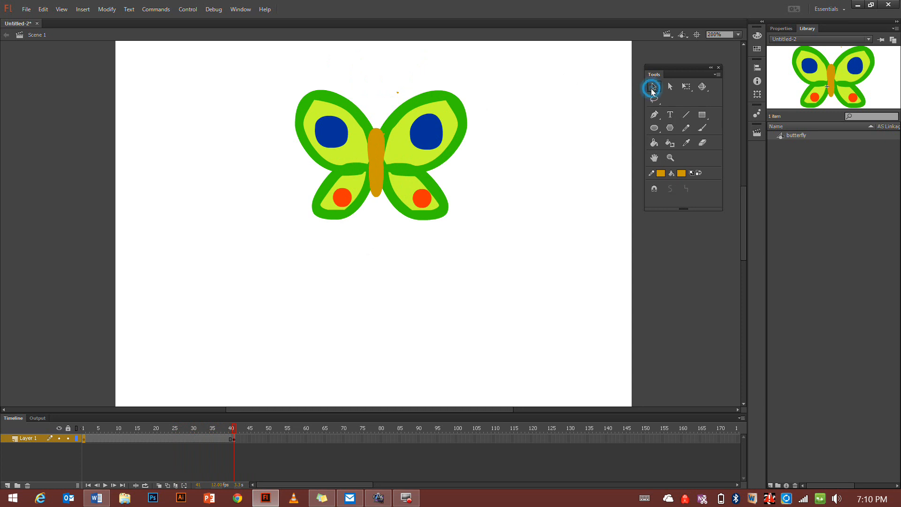
left_click_drag(374, 141, 364, 202)
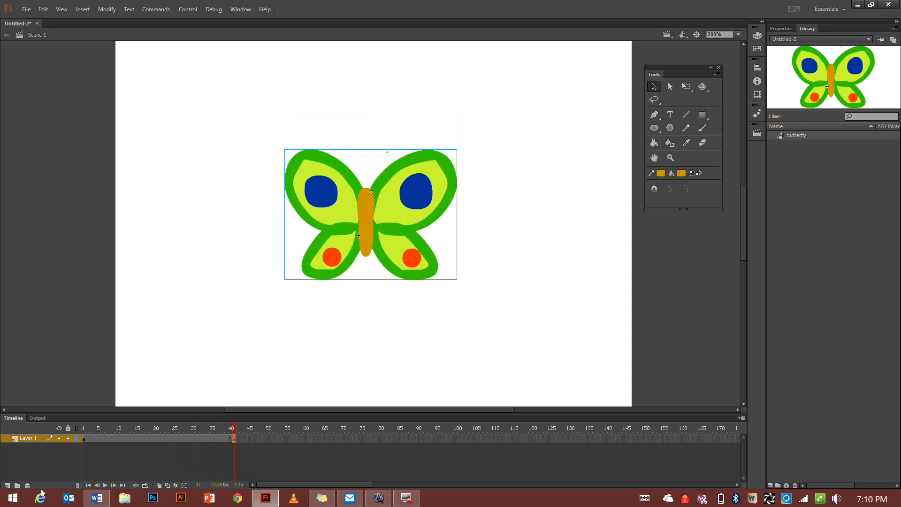
Add a new layer and place it beneath Layer 1.
left_click(8, 486)
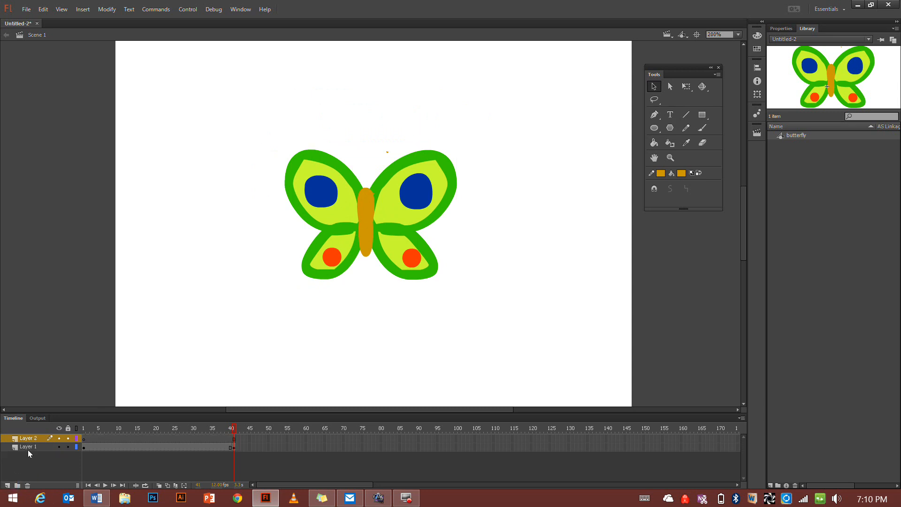
left_click_drag(28, 438, 25, 456)
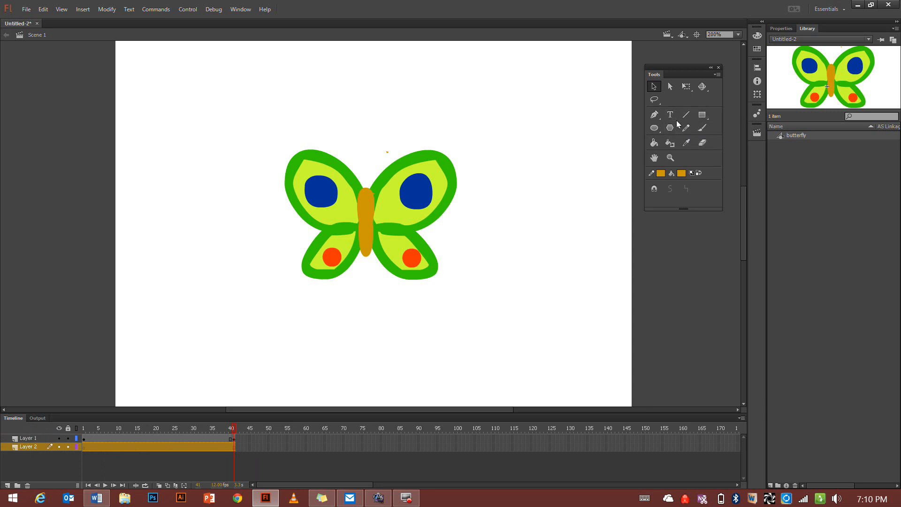
Change the document's stage color to light cyan.
left_click(788, 29)
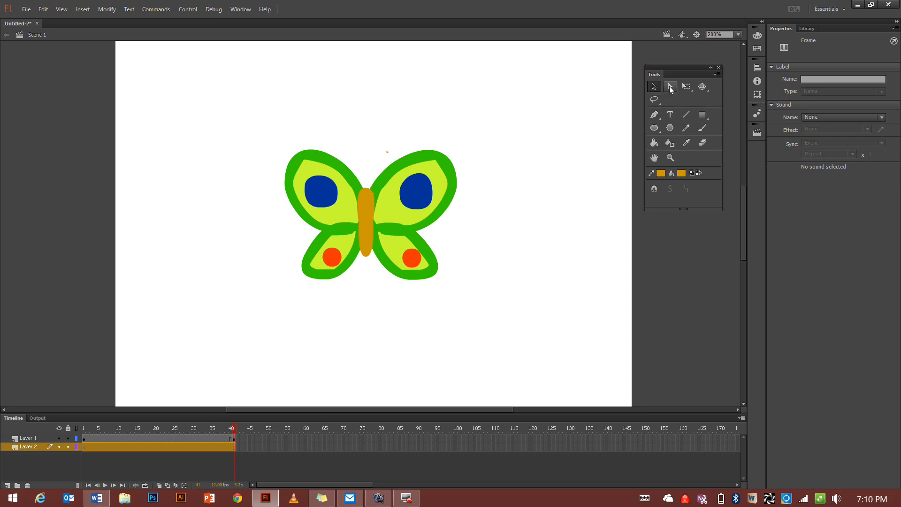
left_click(672, 87)
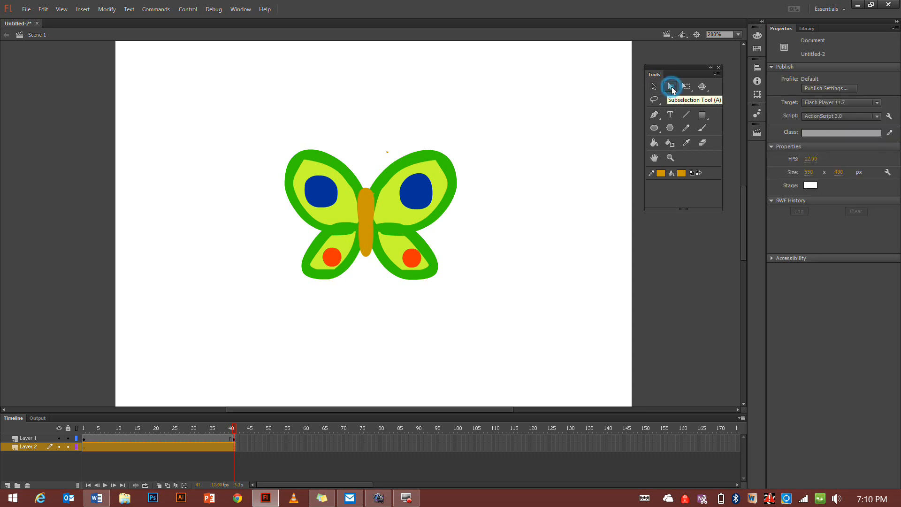
left_click(810, 186)
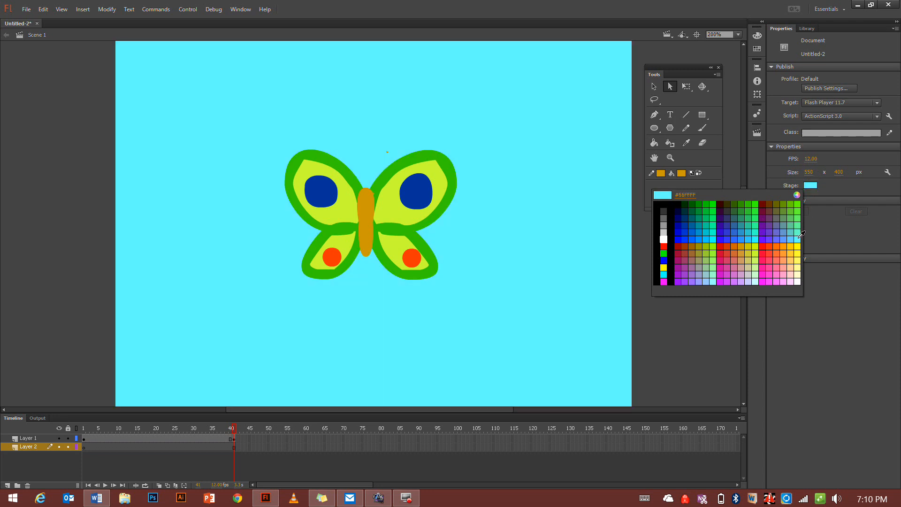
left_click(798, 238)
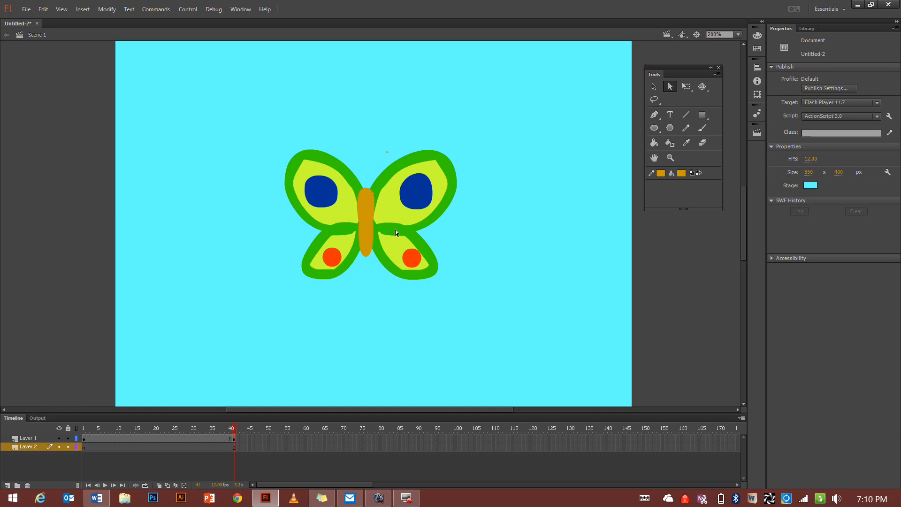
Select frame 1 of Layer 2.
left_click(103, 448)
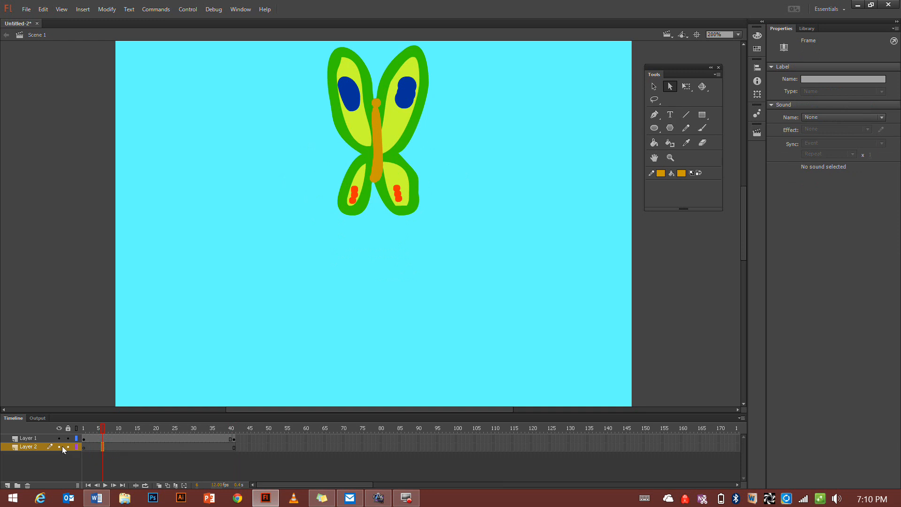
left_click(84, 449)
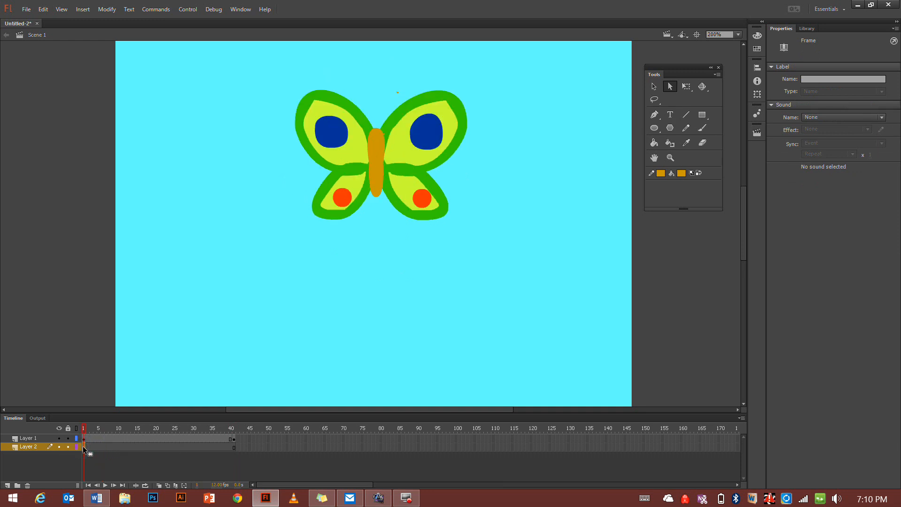